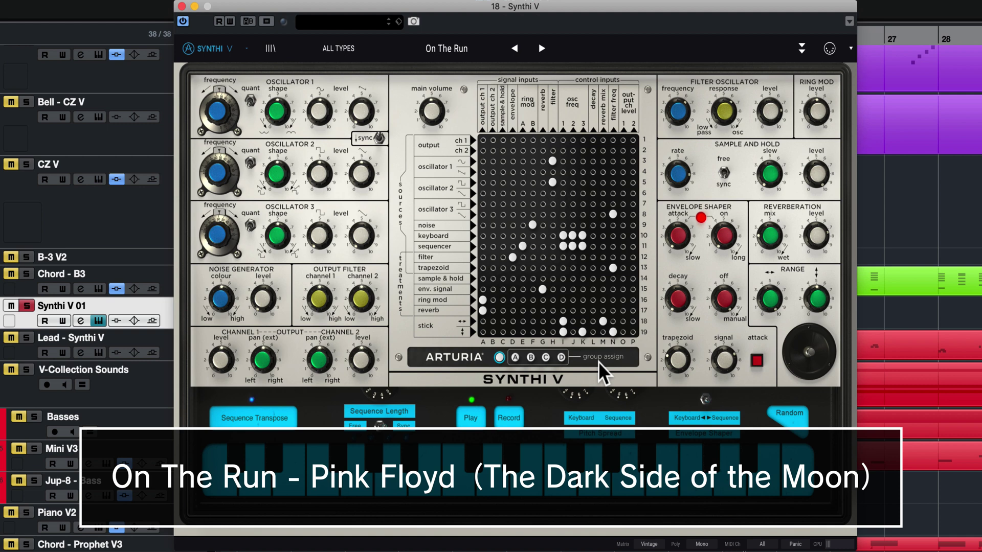
Step: Move the joystick to about X -0.37, Y -0.15 to modulate the On The Run sequence
{"action": "left_click_drag", "start_coordinate": [798, 344], "coordinate": [784, 367]}
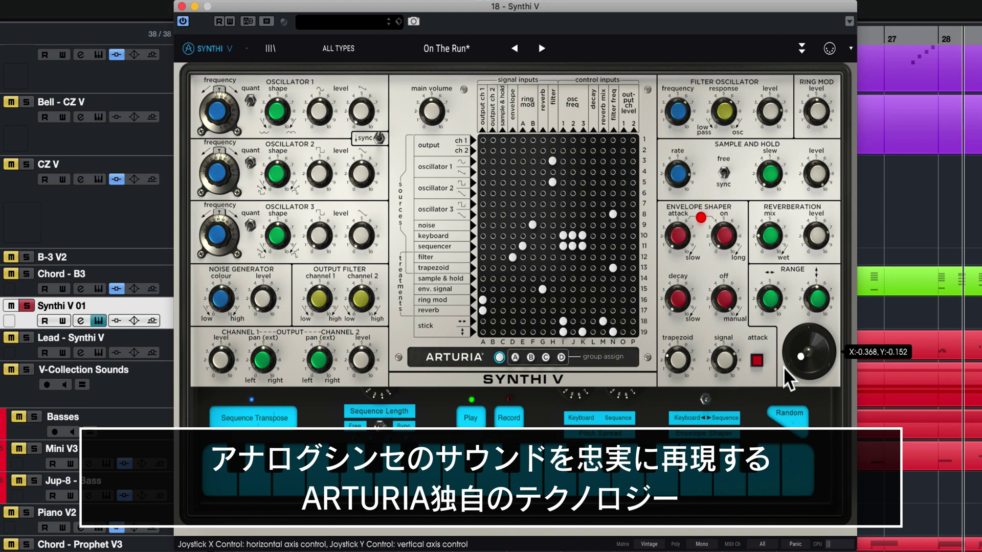
Step: Browse presets by the Bass type to load Noisetted and by the Lead type to load Elder Lead
{"action": "left_click", "coordinate": [271, 48]}
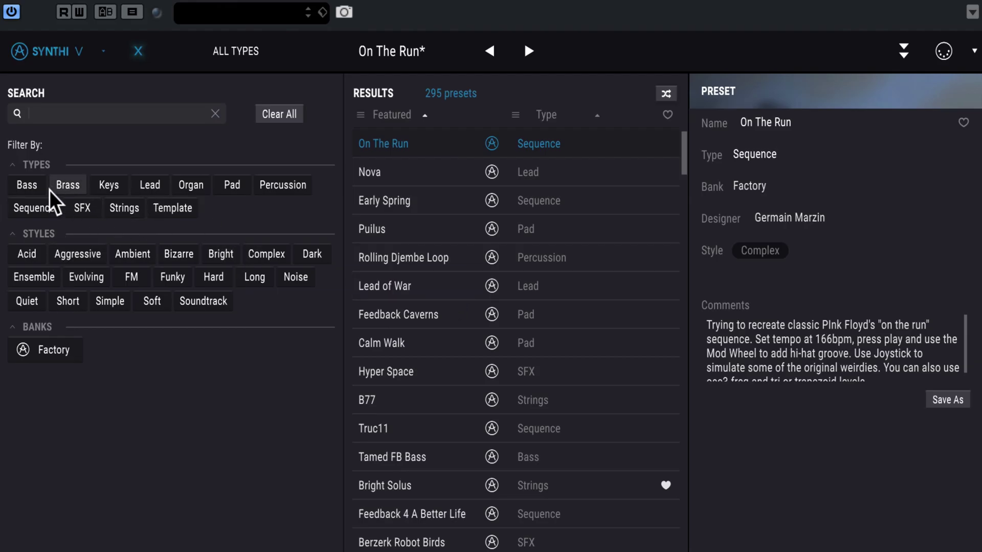
{"action": "left_click", "coordinate": [26, 188]}
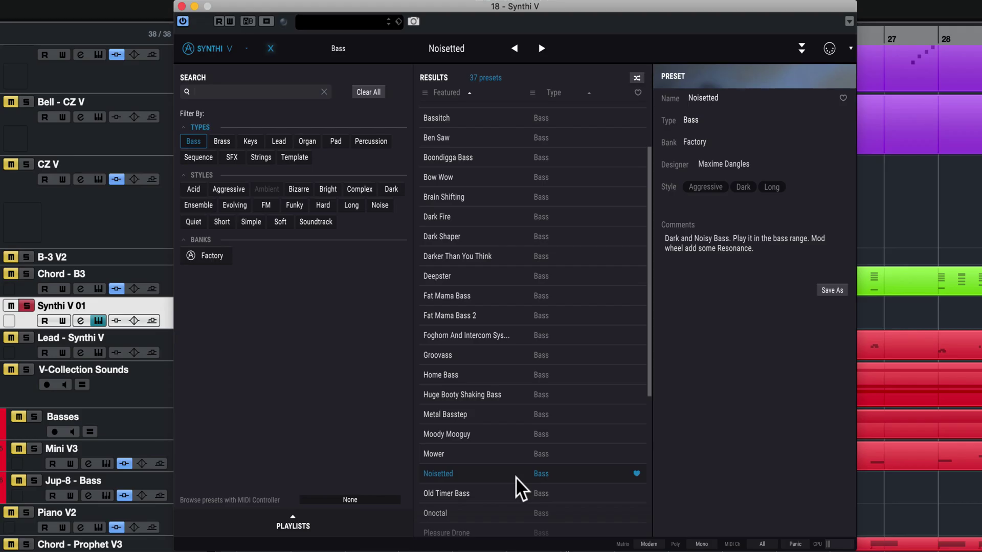
{"action": "left_click", "coordinate": [279, 141]}
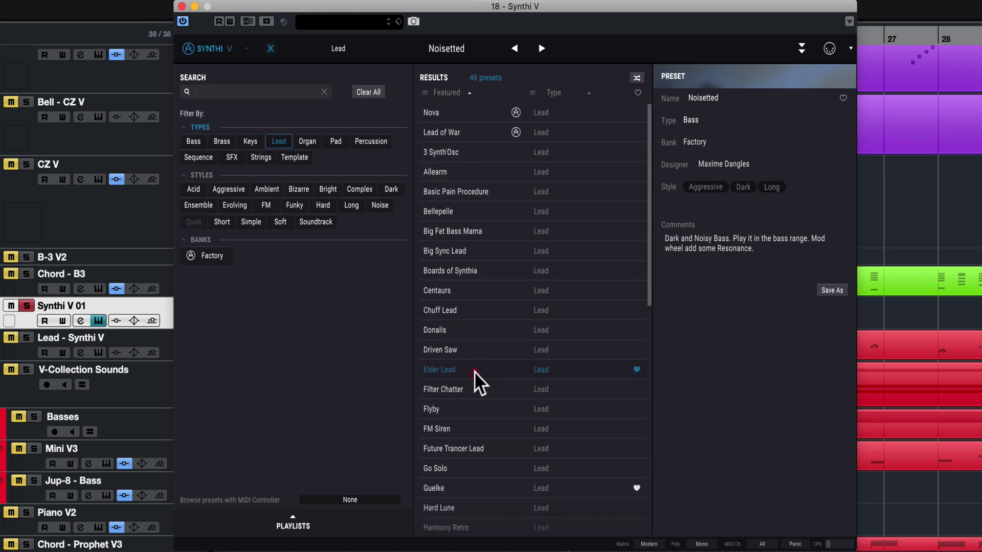
{"action": "left_click", "coordinate": [474, 371]}
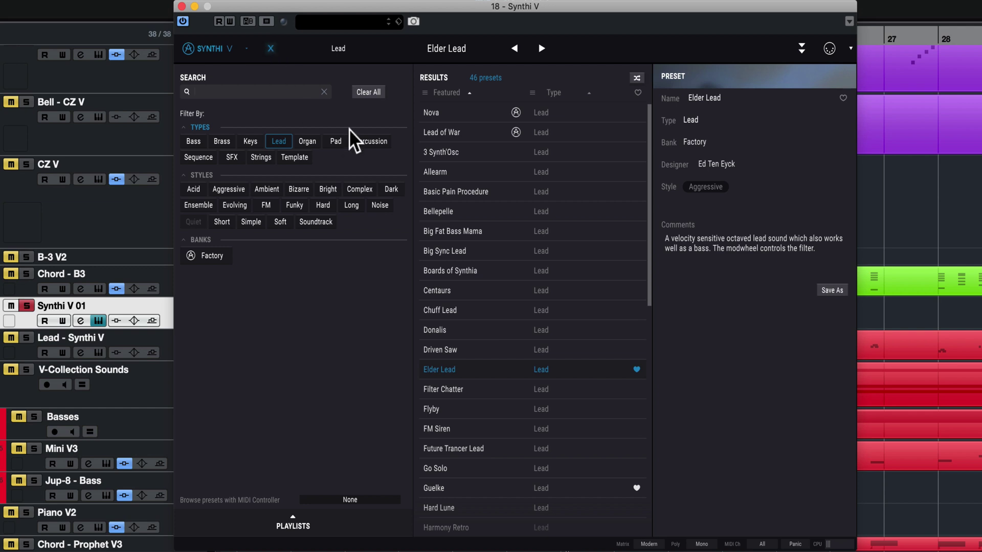
Step: Filter the presets by the SFX type and load Ghost Sweep followed by High Cry
{"action": "left_click", "coordinate": [335, 141]}
{"action": "left_click", "coordinate": [232, 157]}
{"action": "scroll", "coordinate": [468, 342], "scroll_direction": "down", "scroll_amount": 3}
{"action": "left_click", "coordinate": [469, 345]}
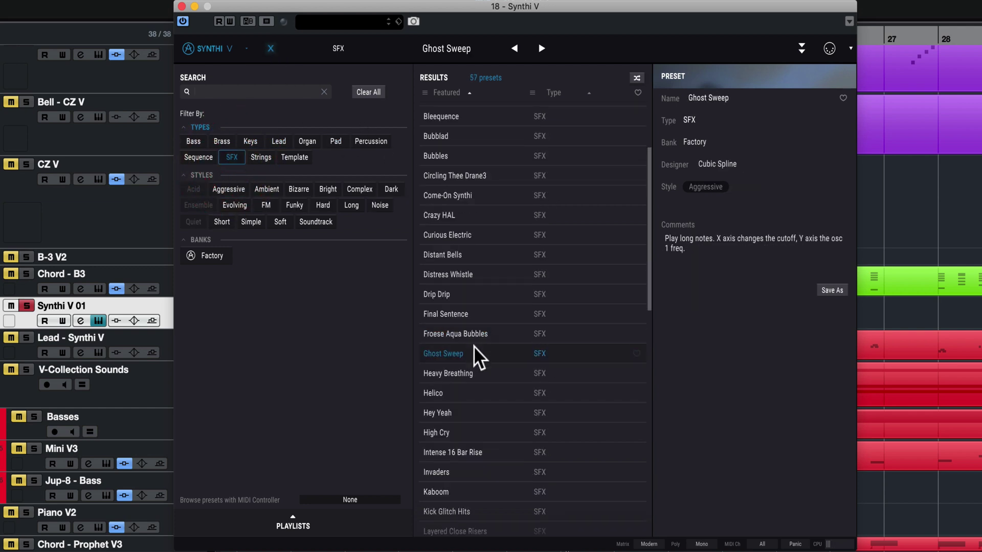
{"action": "left_click", "coordinate": [459, 432]}
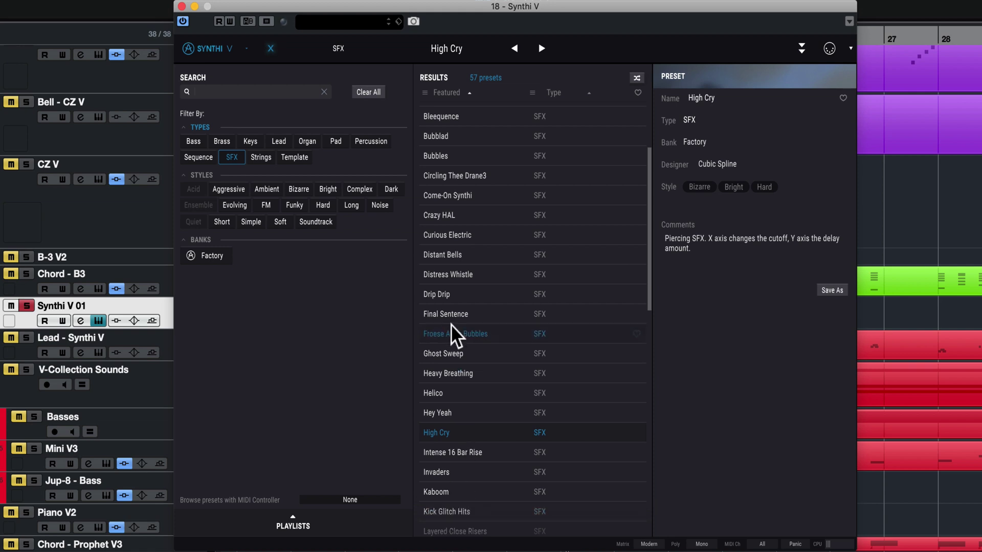
Step: Load the Chinese Maze preset from the Sequence type and open its polyphony setting
{"action": "left_click", "coordinate": [205, 157]}
{"action": "left_click", "coordinate": [543, 48]}
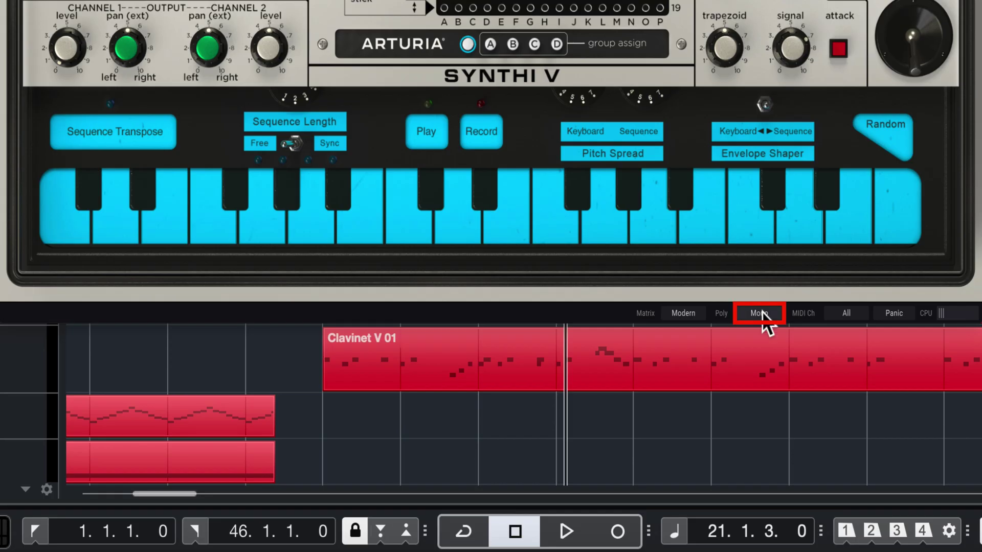
{"action": "left_click", "coordinate": [701, 545]}
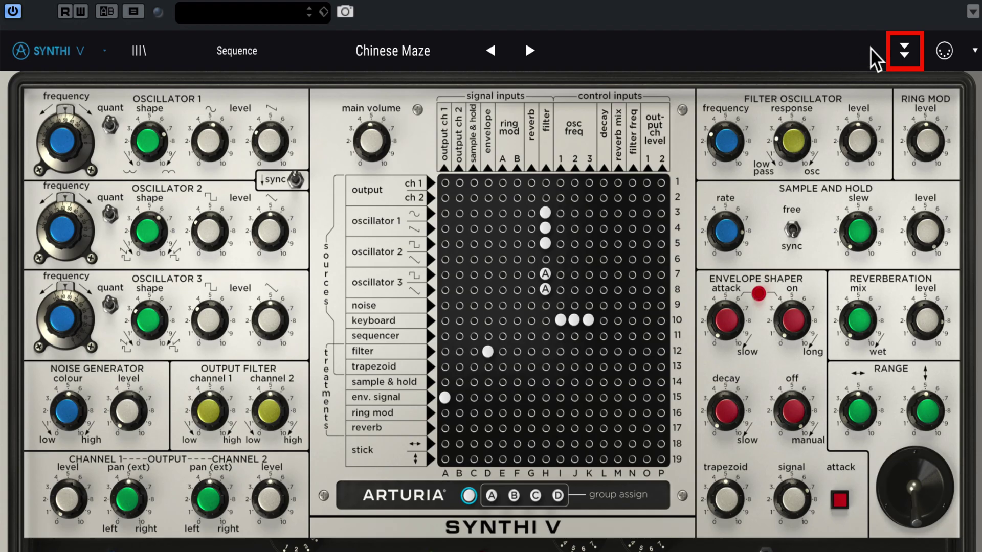
Step: Expand the advanced section to view its Functions, Joystick, Modulations and Effects pages, and collapse it again
{"action": "left_click", "coordinate": [904, 50]}
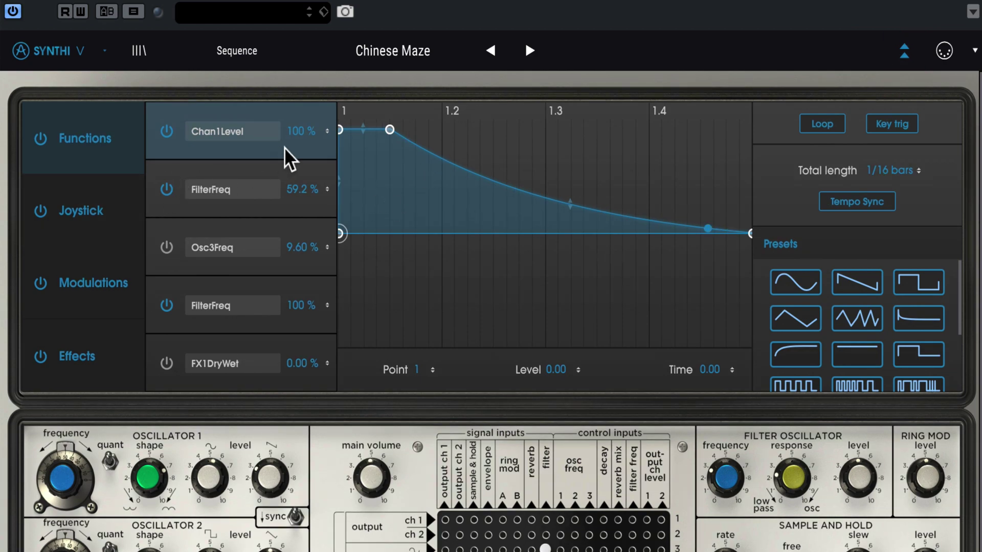
{"action": "left_click", "coordinate": [88, 214]}
{"action": "left_click", "coordinate": [90, 283]}
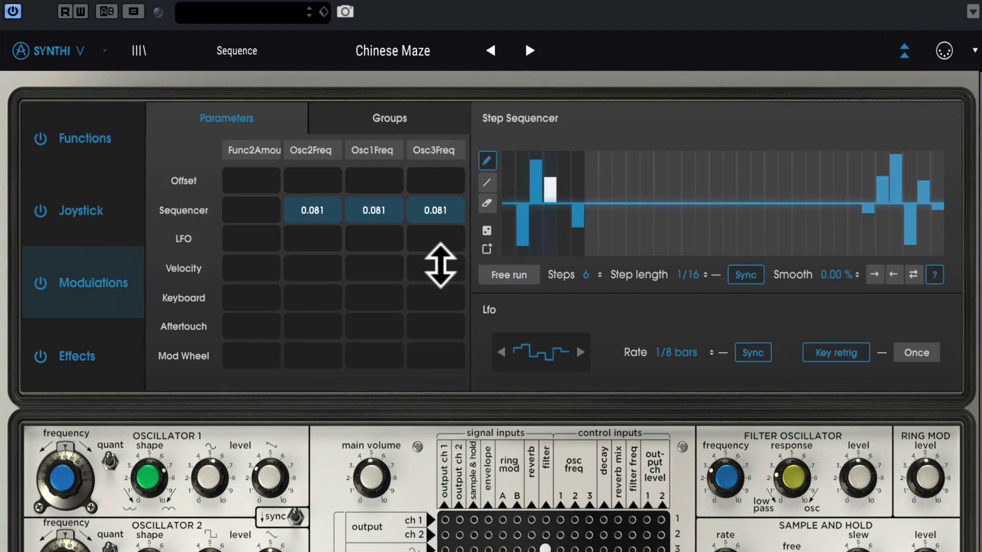
{"action": "left_click", "coordinate": [46, 356]}
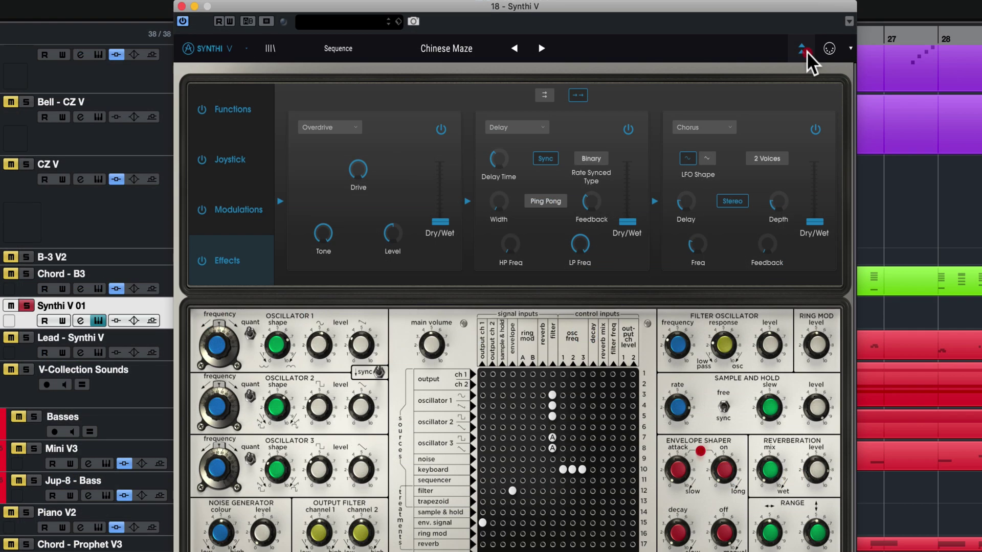
{"action": "left_click", "coordinate": [801, 50]}
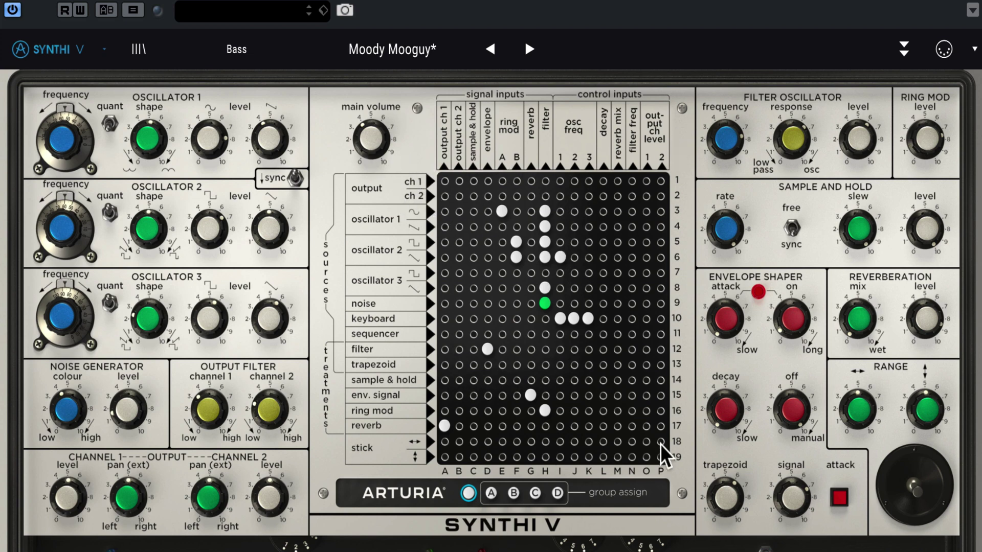
Step: Place a matrix pin from output ch 1 to sample & hold and remove it
{"action": "left_click", "coordinate": [472, 181]}
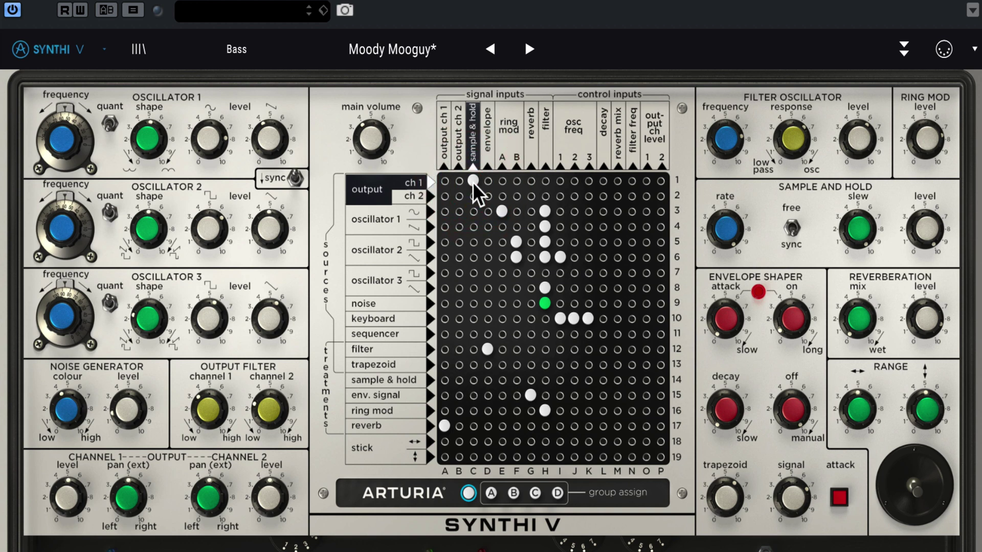
{"action": "left_click", "coordinate": [472, 182]}
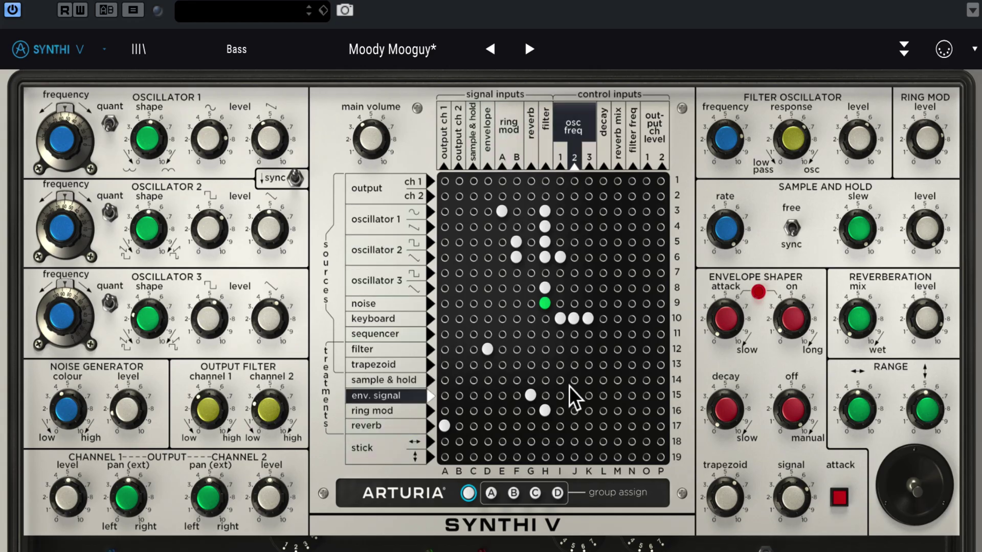
Step: Remove every existing pin from the Moody Mooguy patch matrix to start from an empty routing
{"action": "left_click", "coordinate": [501, 210]}
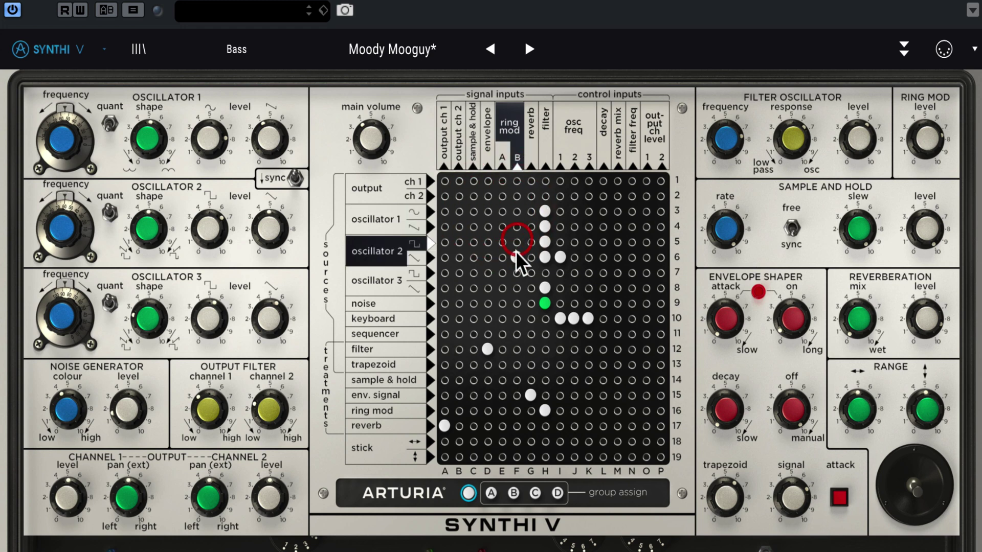
{"action": "left_click", "coordinate": [575, 318]}
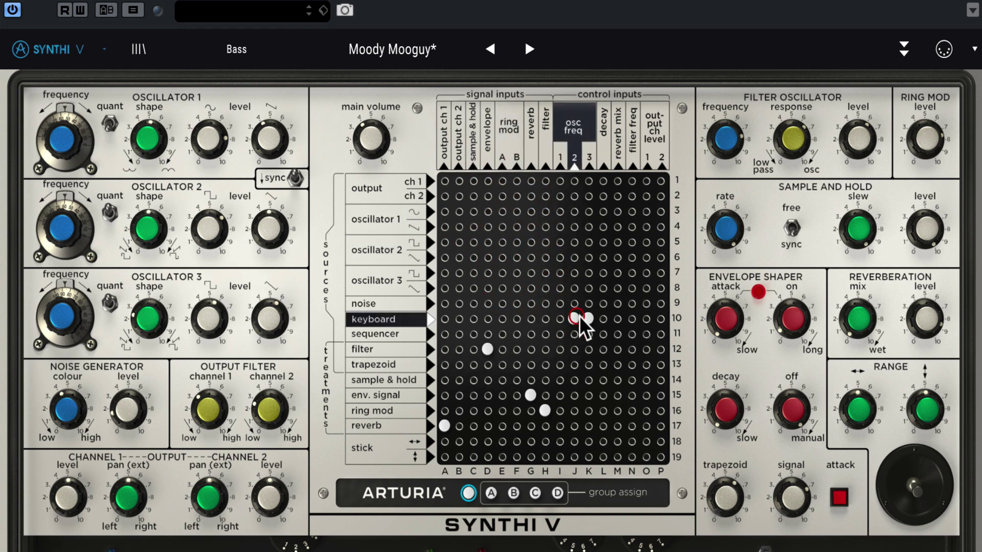
{"action": "left_click", "coordinate": [588, 318]}
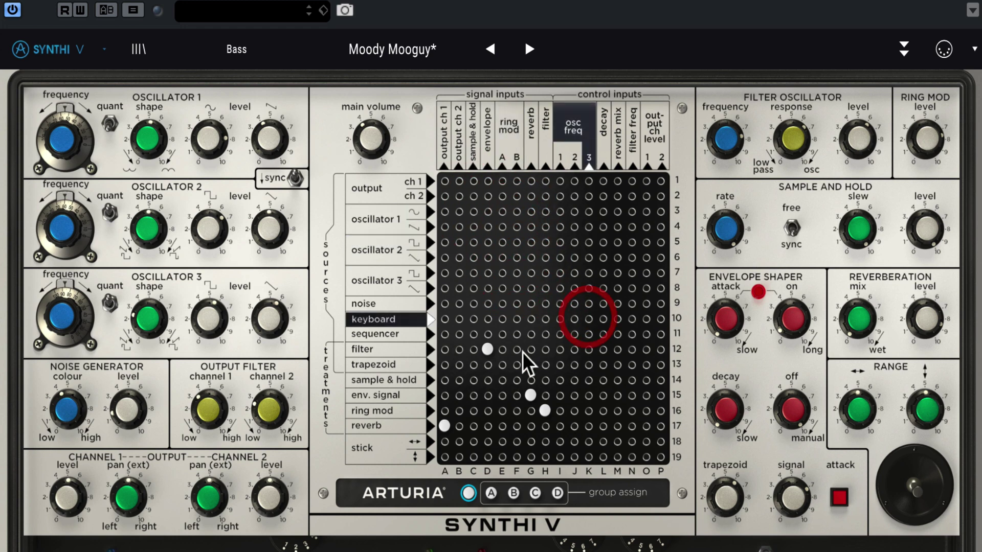
{"action": "left_click", "coordinate": [487, 349]}
{"action": "left_click", "coordinate": [531, 394]}
{"action": "left_click", "coordinate": [545, 410]}
{"action": "left_click", "coordinate": [443, 425]}
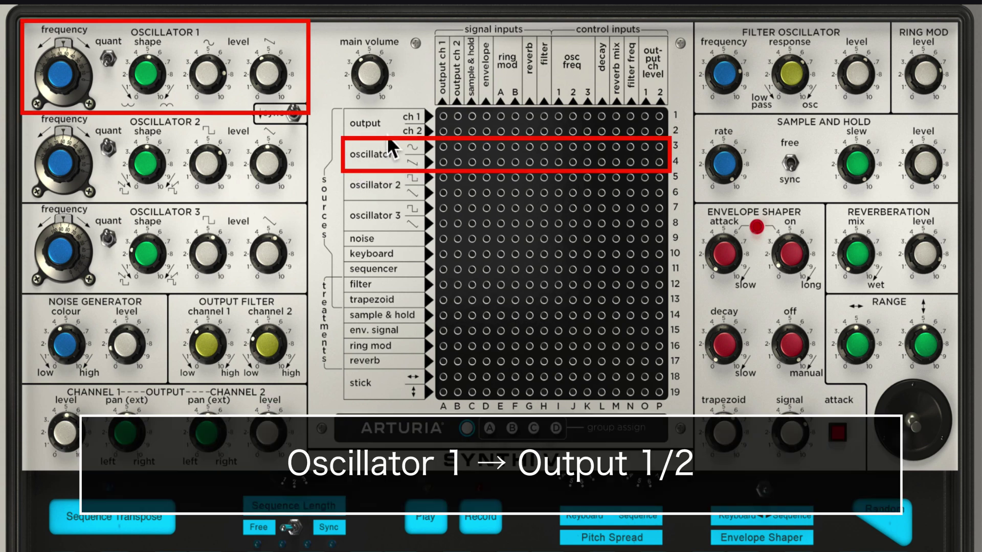
Step: Pin oscillator 1's sine wave to output ch 1 and ch 2, and remove both pins
{"action": "left_click", "coordinate": [443, 147]}
{"action": "left_click", "coordinate": [455, 147]}
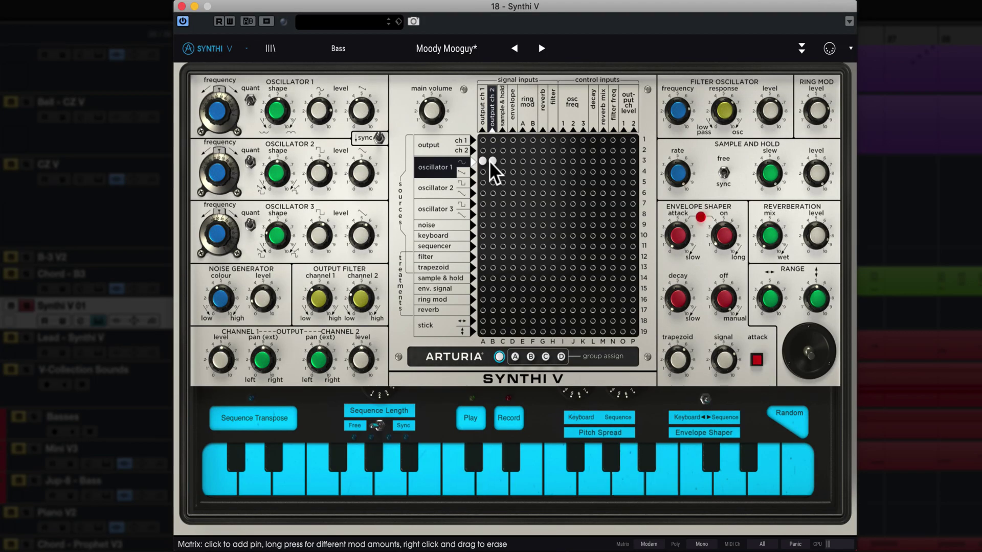
{"action": "right_click", "coordinate": [482, 162]}
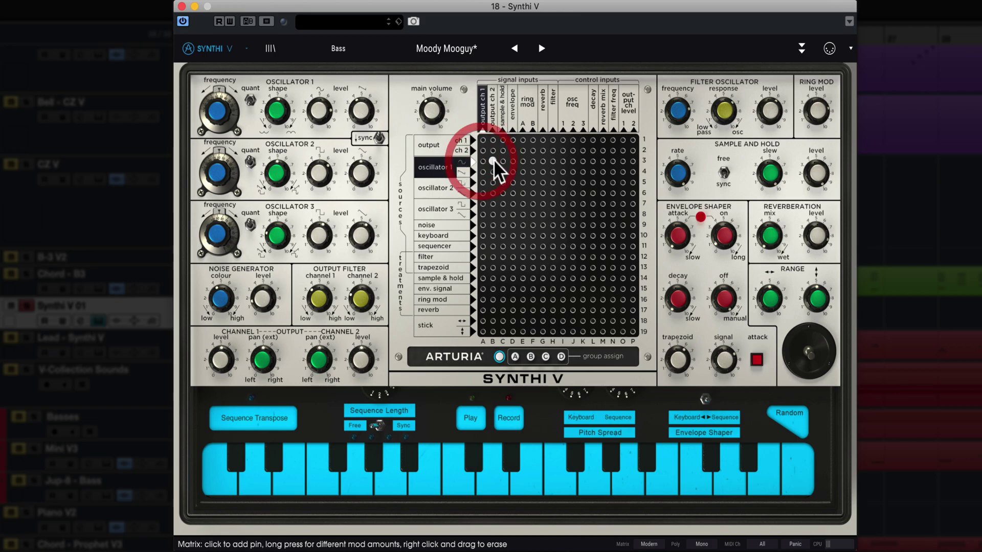
{"action": "left_click", "coordinate": [493, 160]}
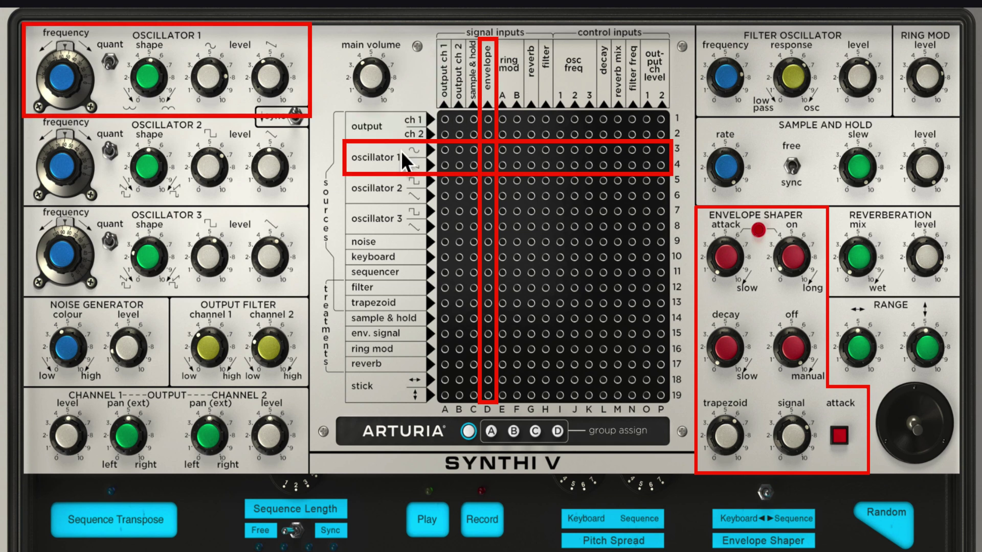
Step: Route oscillator 1's sine wave to the envelope, and env. signal to output ch 1 and ch 2
{"action": "left_click", "coordinate": [488, 149]}
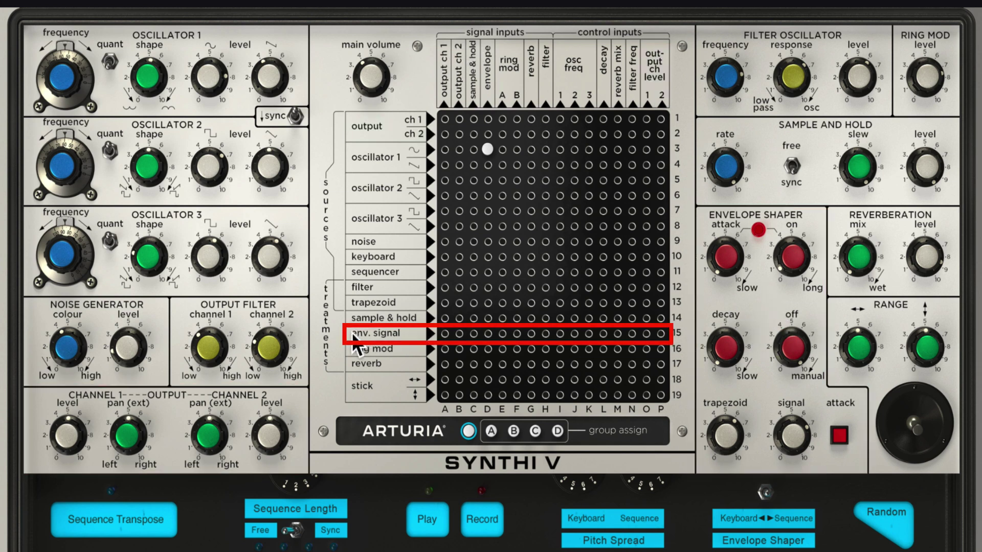
{"action": "left_click", "coordinate": [445, 334]}
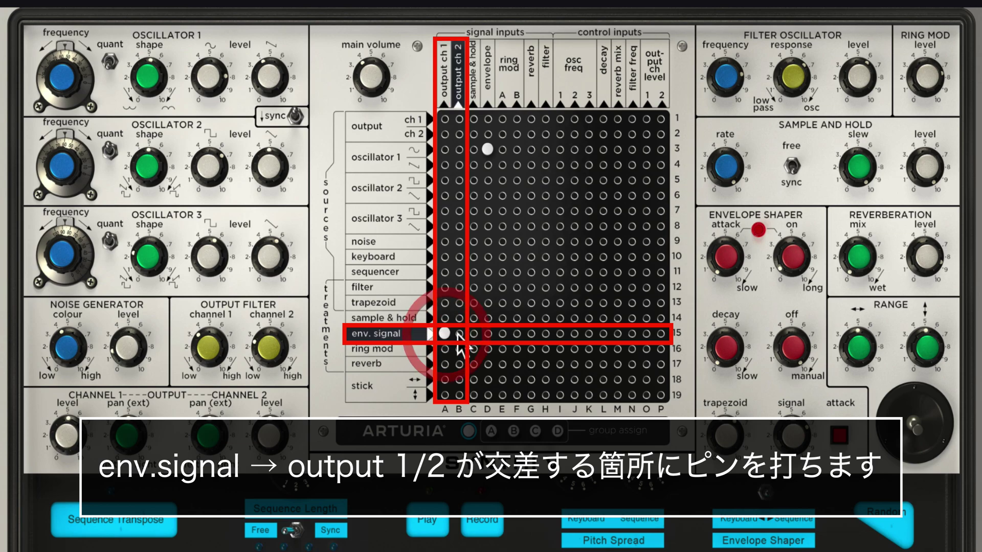
{"action": "left_click", "coordinate": [459, 333]}
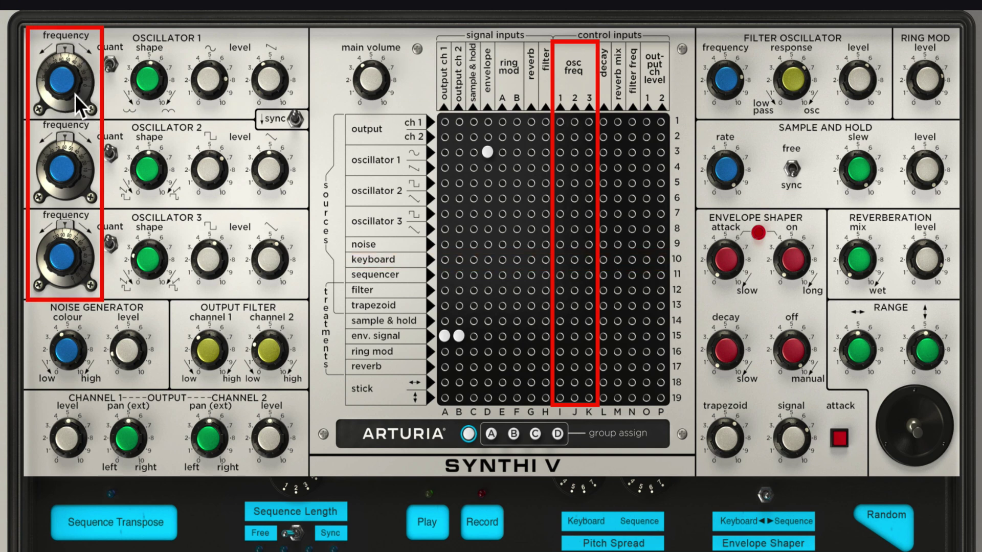
Step: Pin keyboard to osc freq 1 so that the keys control oscillator 1's pitch
{"action": "mouse_move", "coordinate": [85, 107]}
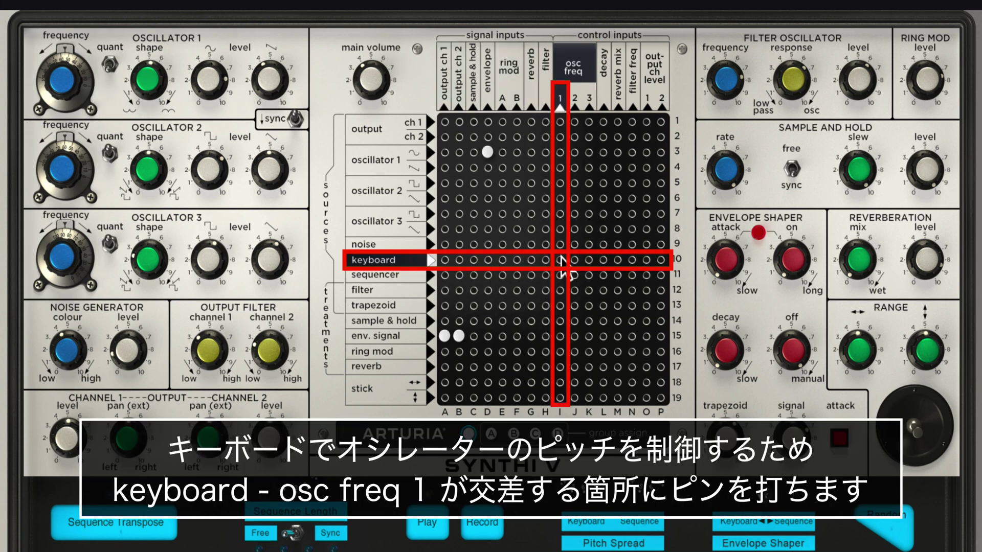
{"action": "left_click", "coordinate": [561, 260]}
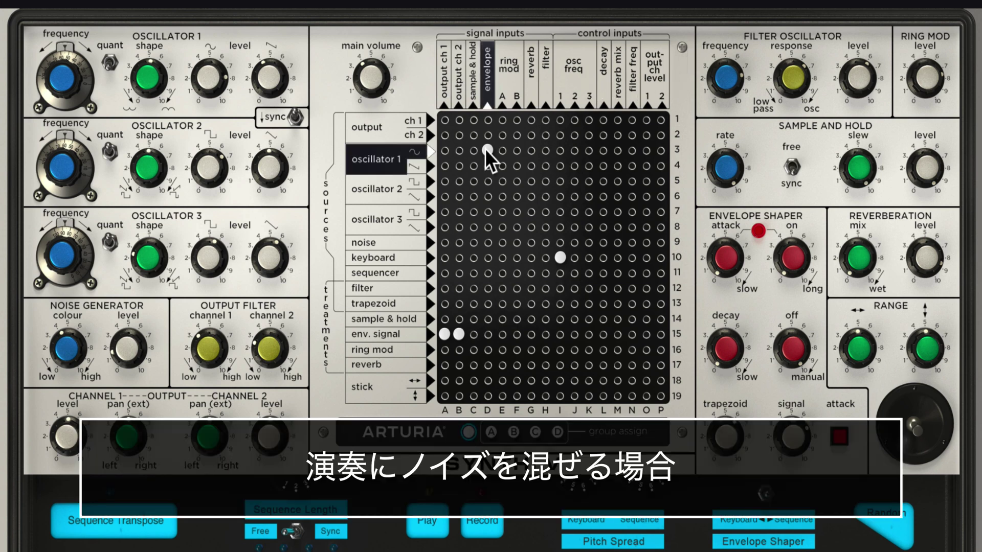
Step: Try noise routed directly to output ch 1, and replace that pin with one from noise to the envelope
{"action": "left_click", "coordinate": [444, 241]}
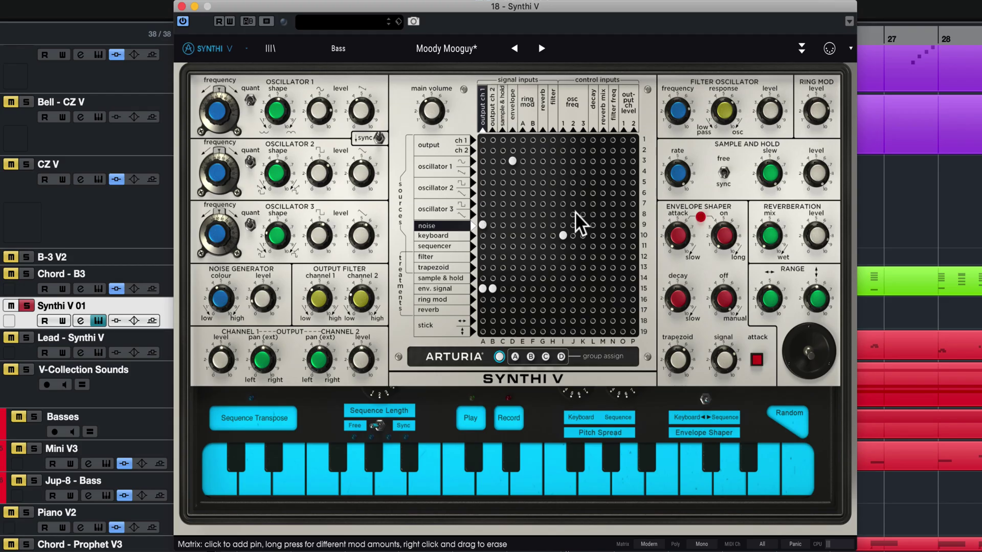
{"action": "left_click", "coordinate": [480, 225]}
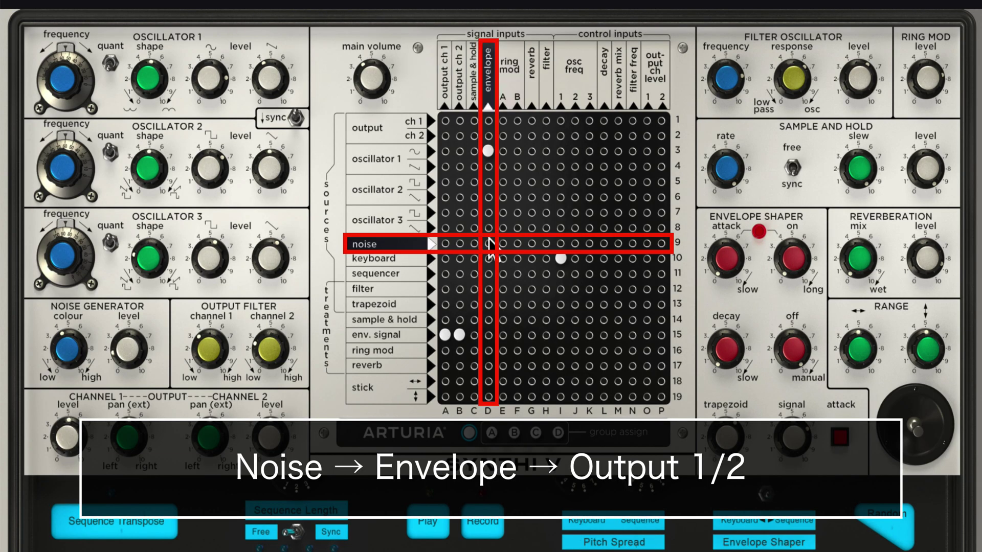
{"action": "left_click", "coordinate": [488, 244]}
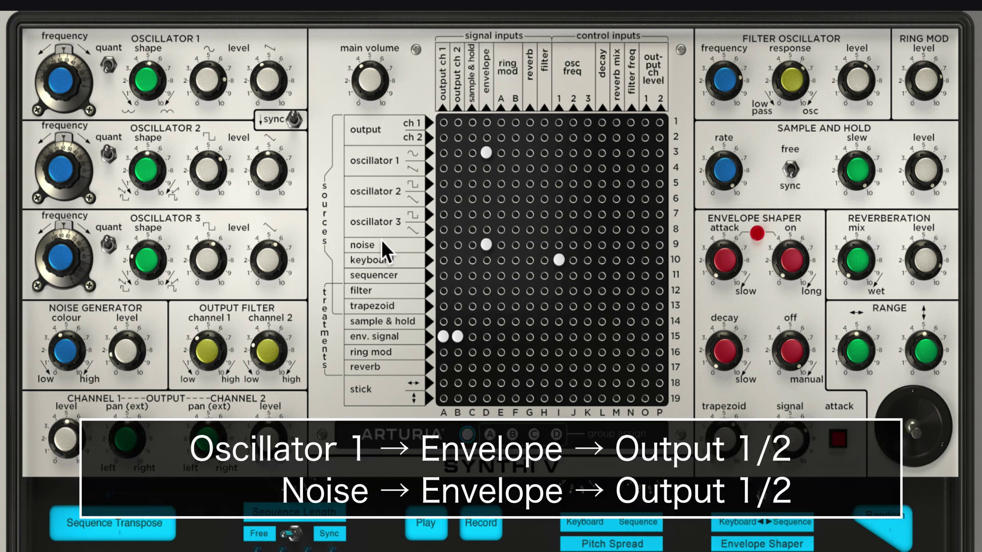
Step: Reroute oscillator 1's sine wave and the noise from the envelope to the filter, and pin filter to the envelope
{"action": "left_click", "coordinate": [483, 151]}
{"action": "left_click", "coordinate": [544, 152]}
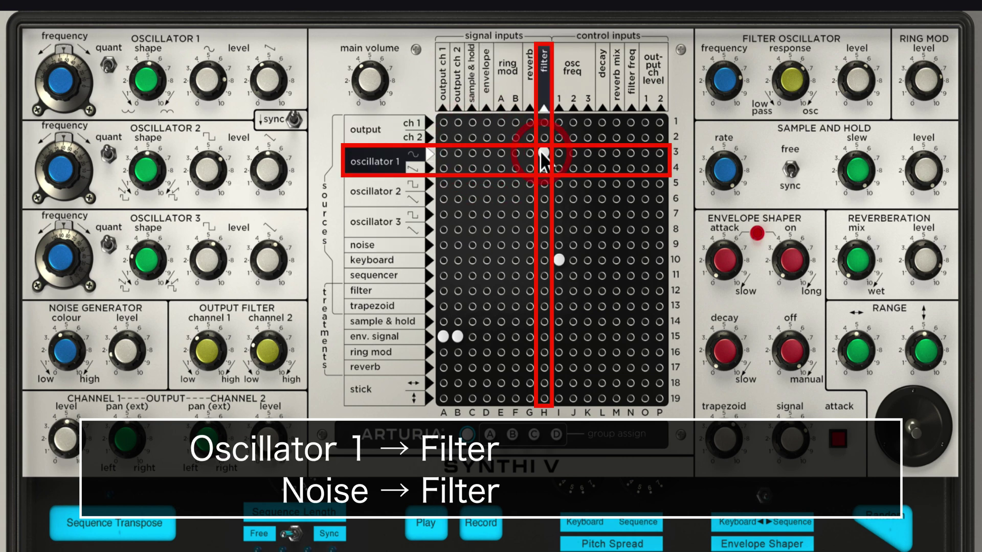
{"action": "left_click", "coordinate": [543, 246]}
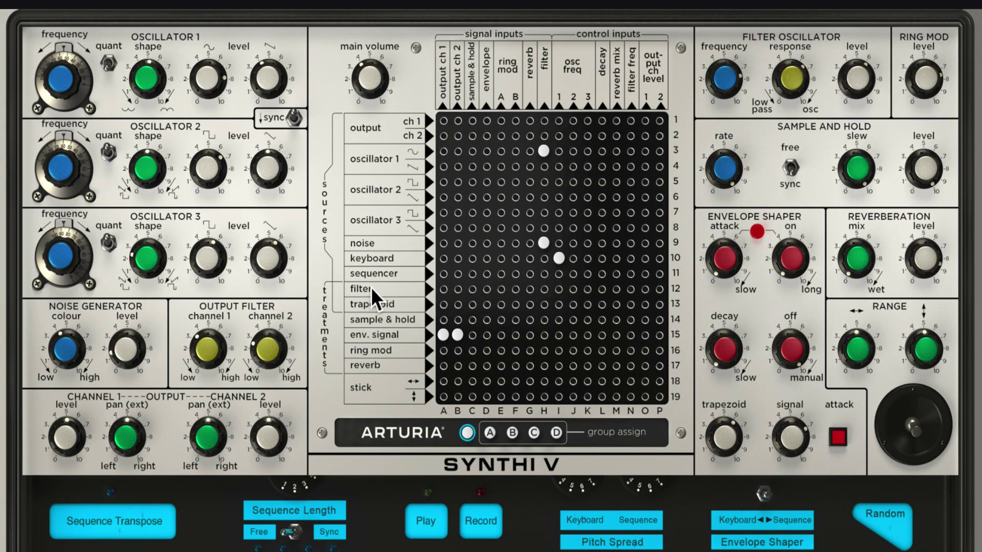
{"action": "left_click", "coordinate": [485, 290]}
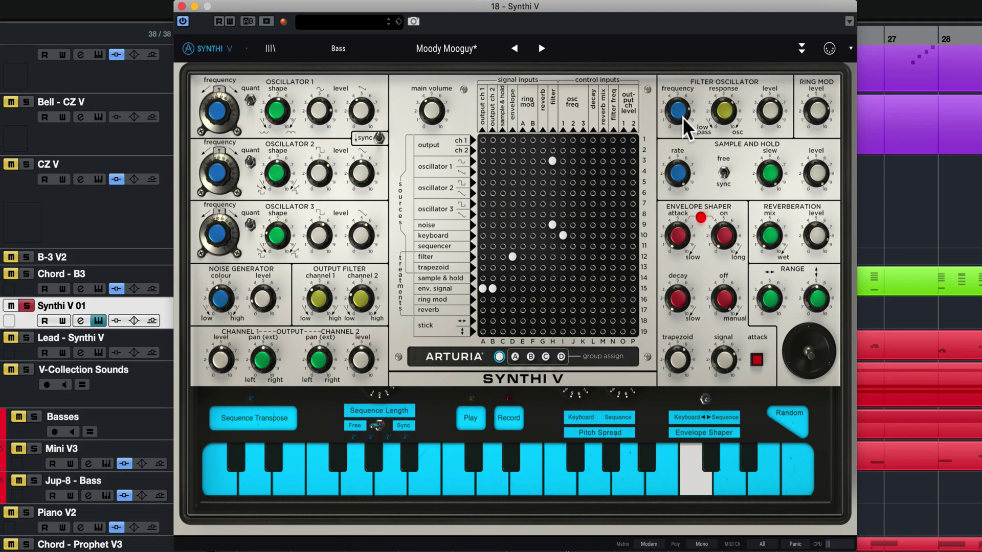
Step: Adjust the filter oscillator's frequency, and pin the filter source back to the filter input
{"action": "mouse_move", "coordinate": [685, 120]}
{"action": "left_mouse_down"}
{"action": "mouse_move", "coordinate": [645, 188]}
{"action": "mouse_move", "coordinate": [686, 98]}
{"action": "mouse_move", "coordinate": [713, 183]}
{"action": "mouse_move", "coordinate": [722, 123]}
{"action": "mouse_move", "coordinate": [668, 146]}
{"action": "mouse_move", "coordinate": [636, 219]}
{"action": "mouse_move", "coordinate": [673, 106]}
{"action": "mouse_move", "coordinate": [723, 110]}
{"action": "mouse_move", "coordinate": [719, 125]}
{"action": "left_mouse_up"}
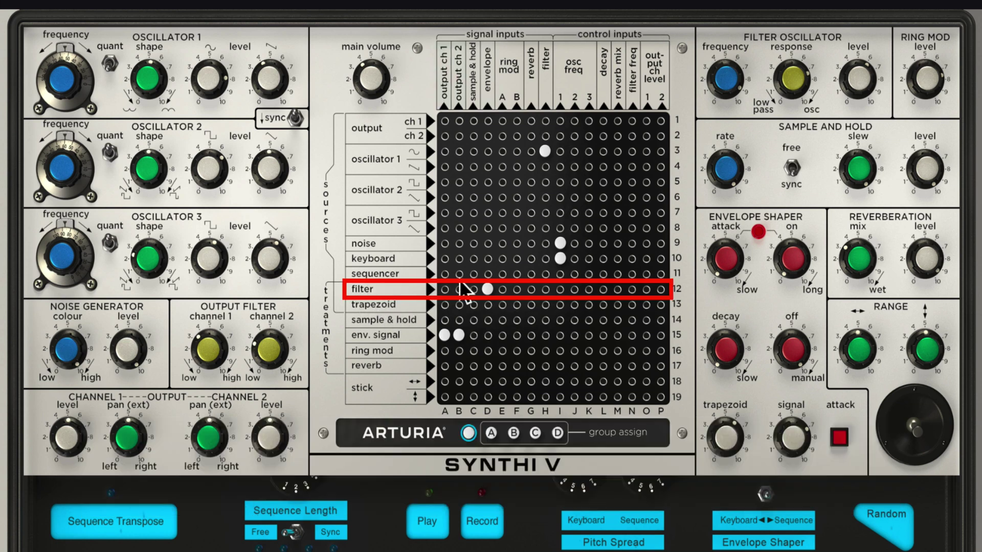
{"action": "left_click", "coordinate": [545, 288]}
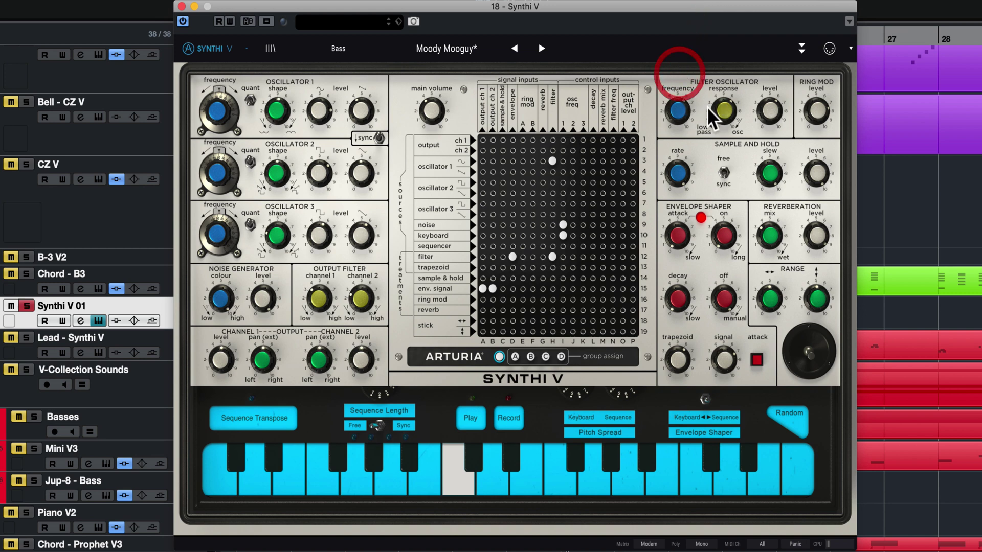
Step: Adjust the filter oscillator, and try levels 0.25, 0.50 and 0.75 on the filter-to-filter pin before setting it back to 1.00
{"action": "left_click_drag", "start_coordinate": [715, 116], "coordinate": [680, 132]}
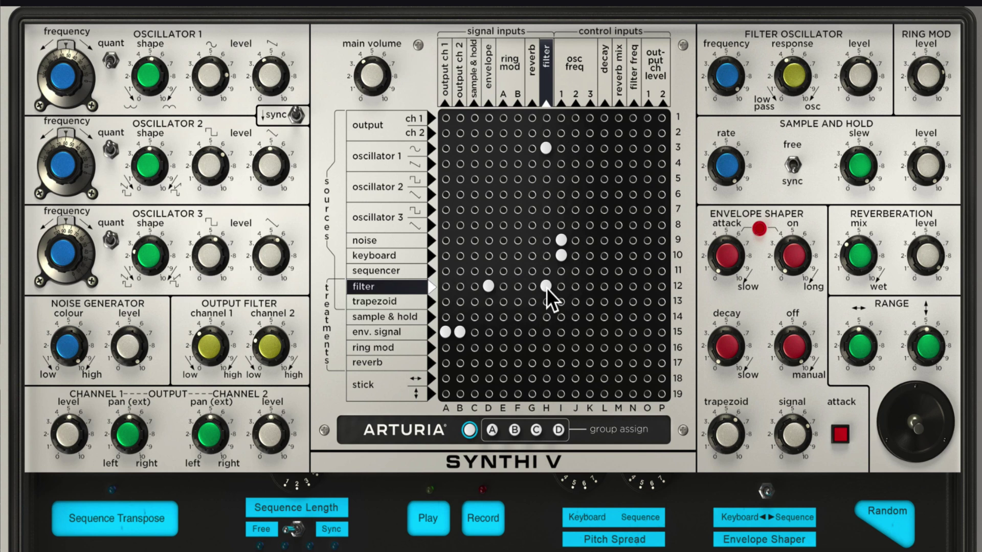
{"action": "left_click", "coordinate": [553, 257]}
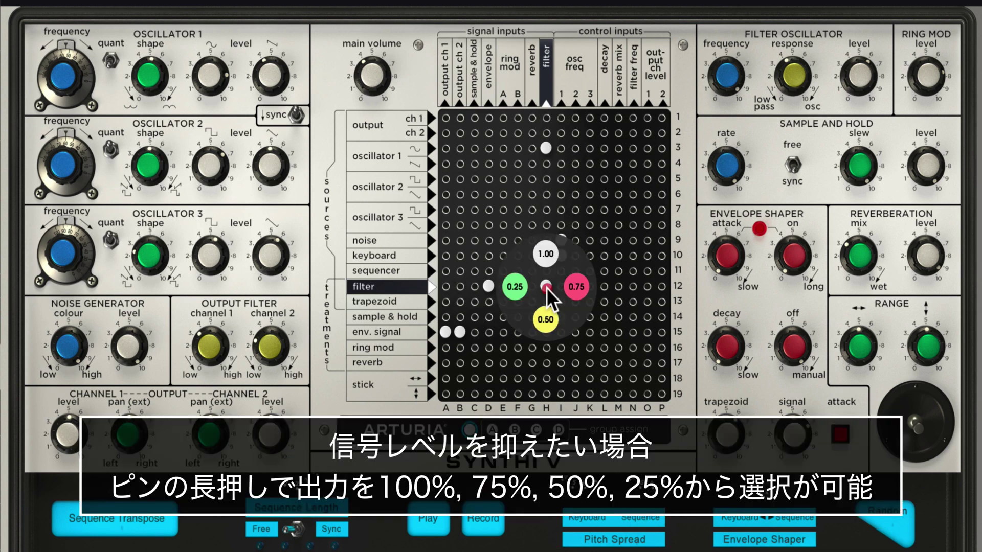
{"action": "left_click", "coordinate": [573, 305]}
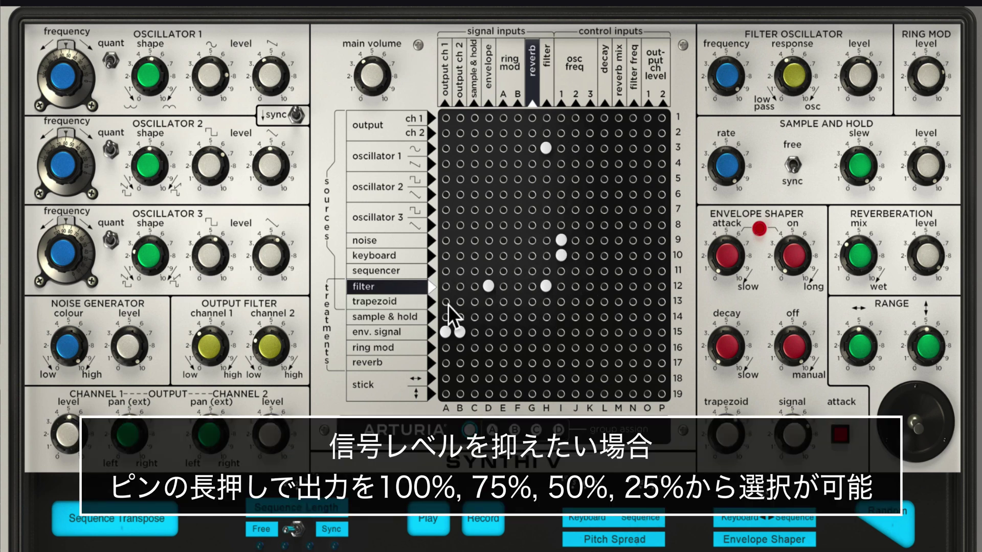
{"action": "left_click", "coordinate": [547, 286]}
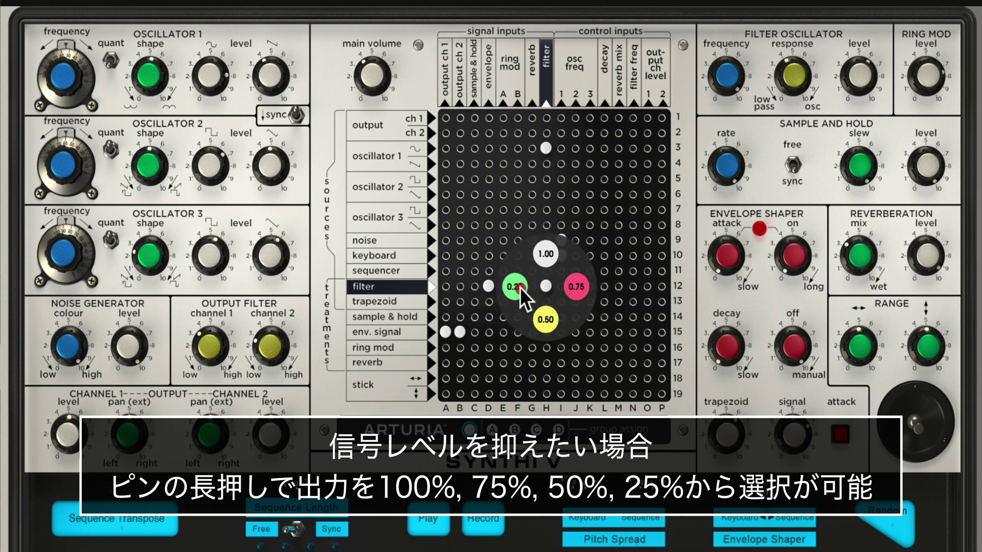
{"action": "left_click", "coordinate": [516, 287]}
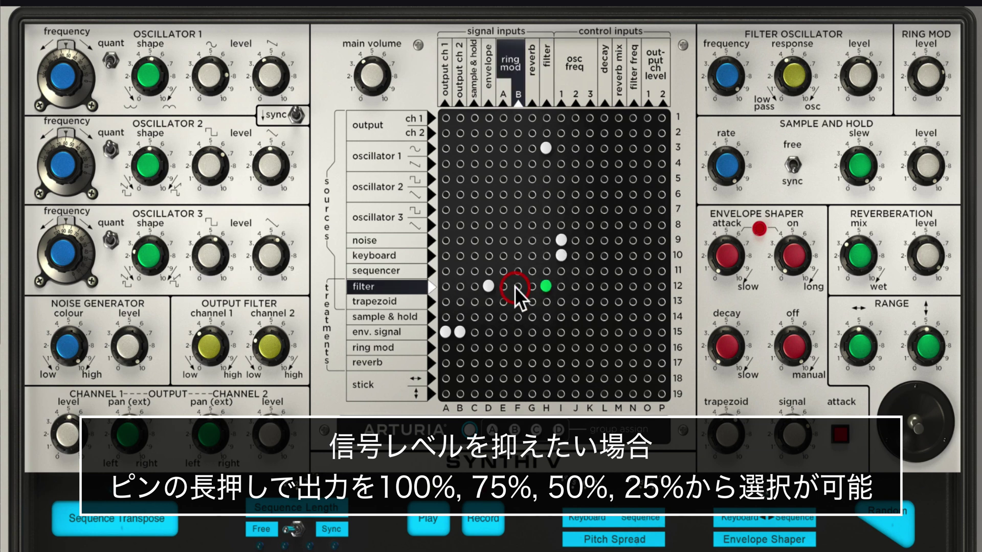
{"action": "left_click", "coordinate": [542, 284]}
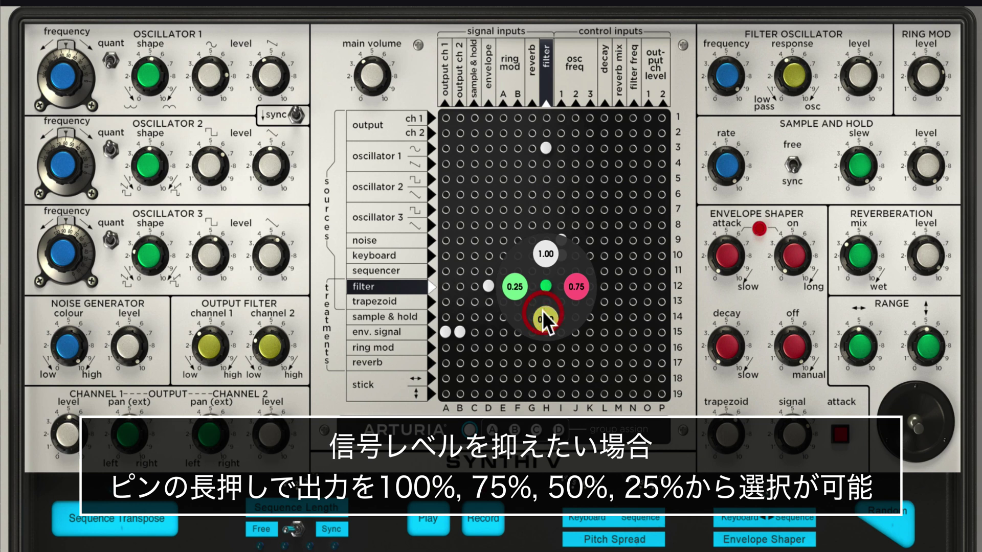
{"action": "left_click", "coordinate": [543, 311]}
{"action": "left_click", "coordinate": [545, 285]}
{"action": "left_click", "coordinate": [580, 284]}
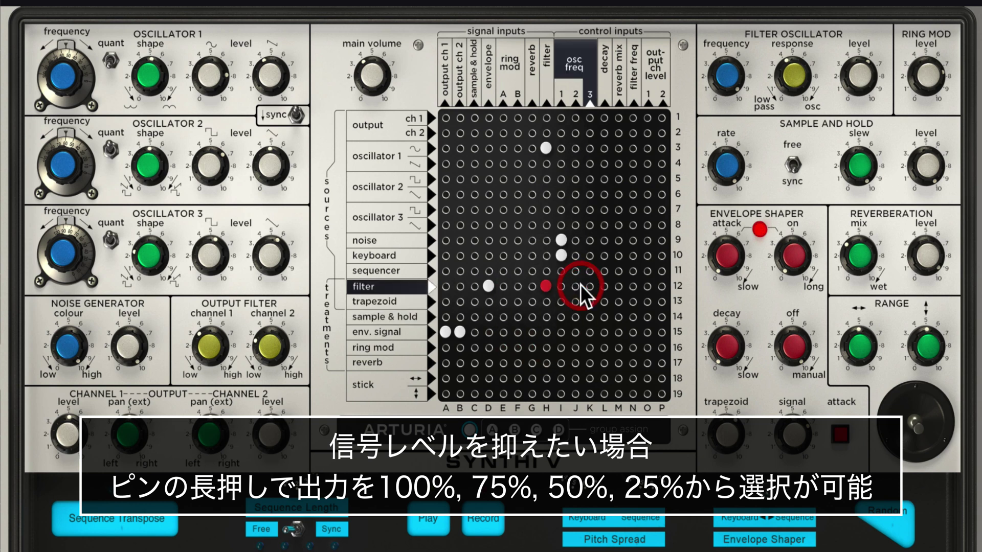
{"action": "left_click", "coordinate": [547, 285]}
{"action": "left_click", "coordinate": [546, 254]}
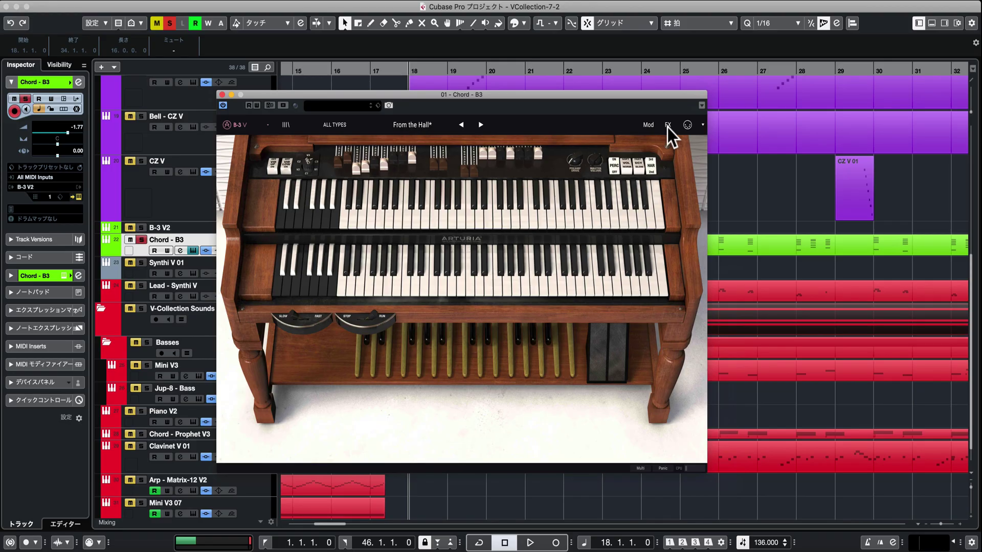
Step: Show the effects section of the Chord - B3 organ, and play the project from bar 18 with the track's solo off and on
{"action": "left_click", "coordinate": [667, 125]}
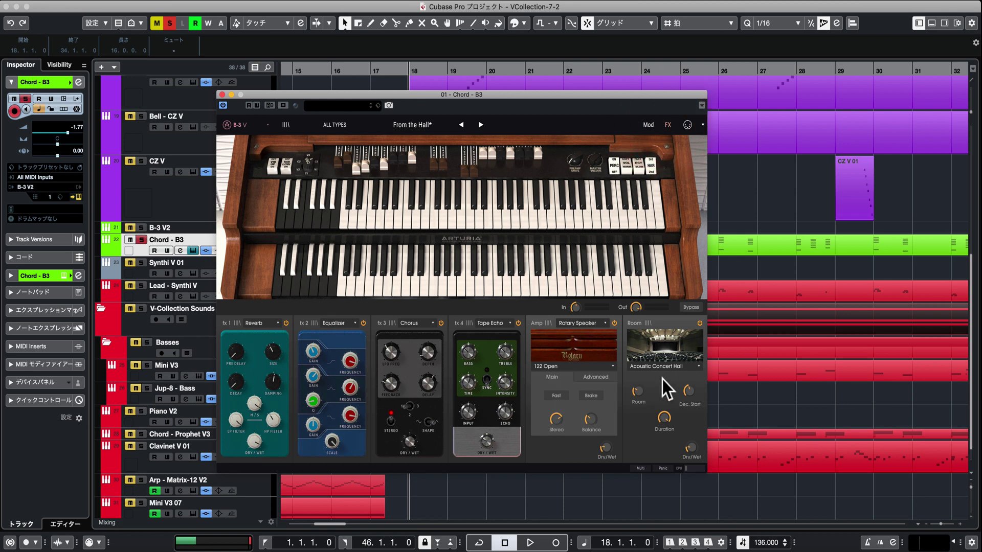
{"action": "left_click_drag", "start_coordinate": [438, 81], "coordinate": [743, 272]}
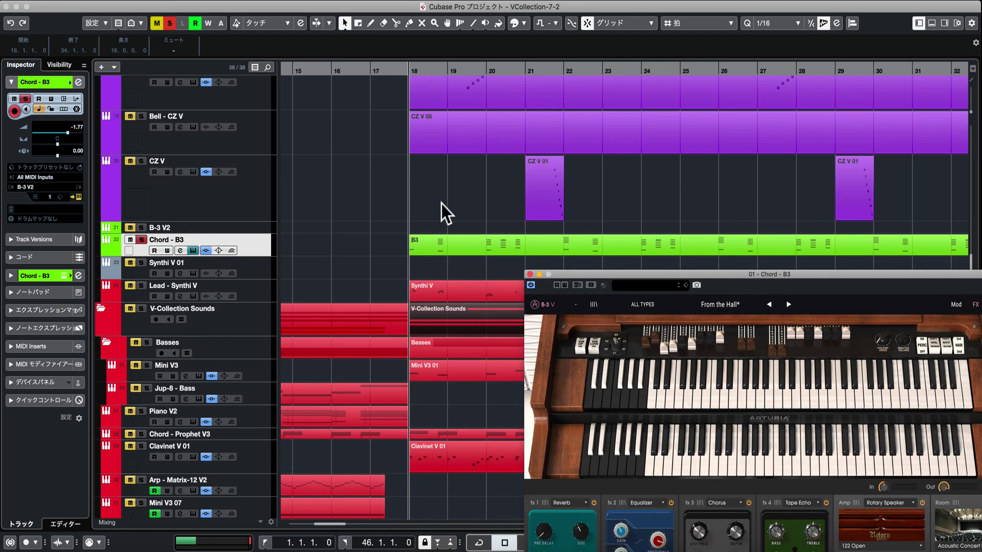
{"action": "left_click", "coordinate": [140, 240]}
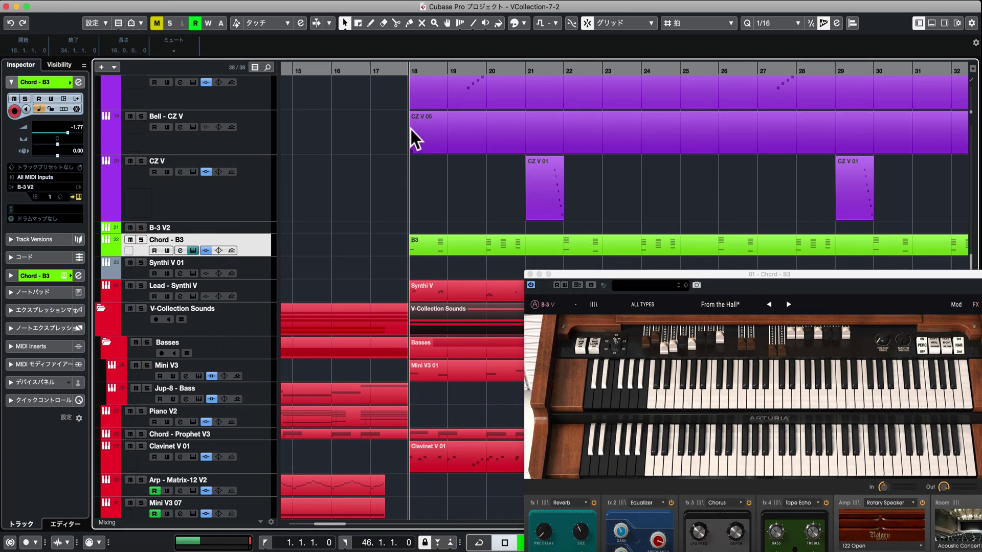
{"action": "key", "text": "space"}
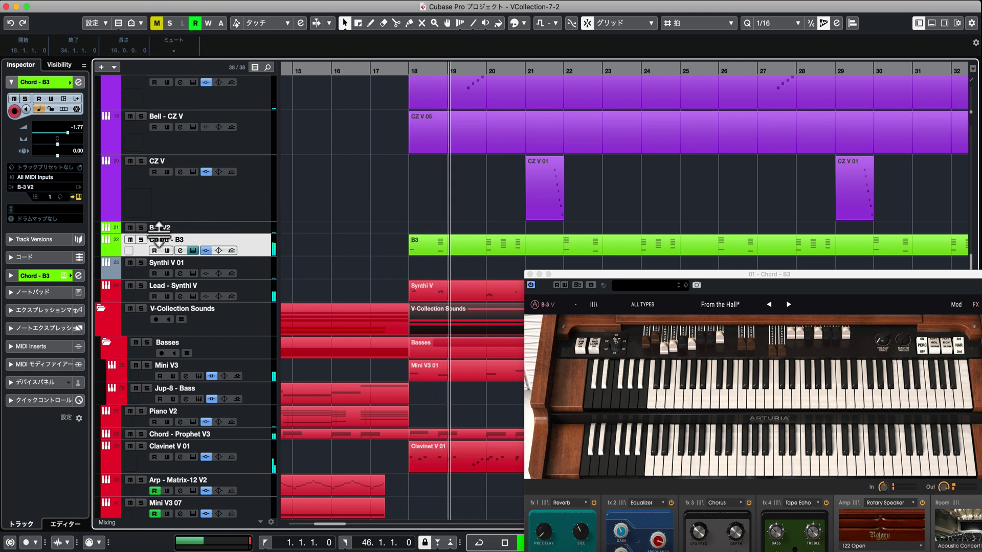
{"action": "left_click", "coordinate": [140, 240]}
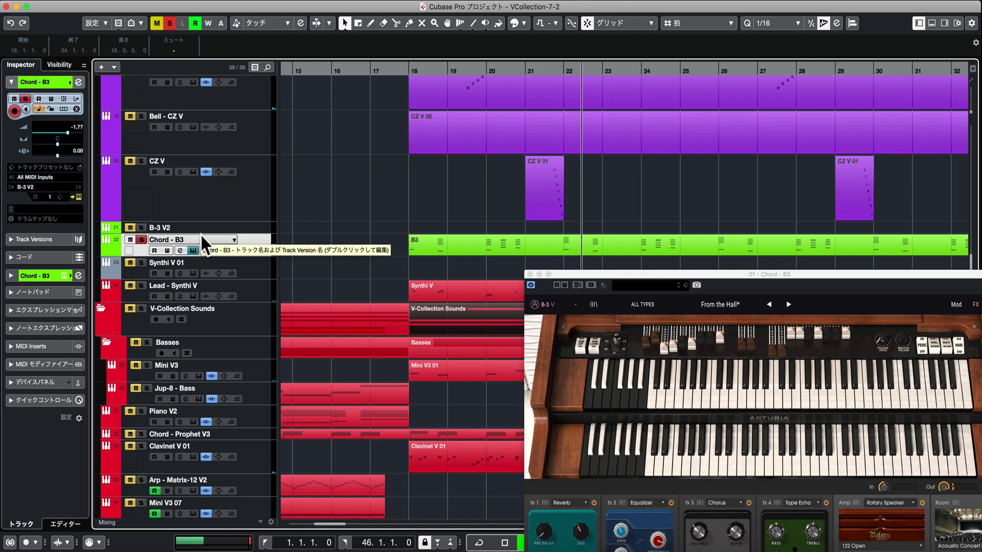
{"action": "key", "text": "space"}
{"action": "key", "text": "s"}
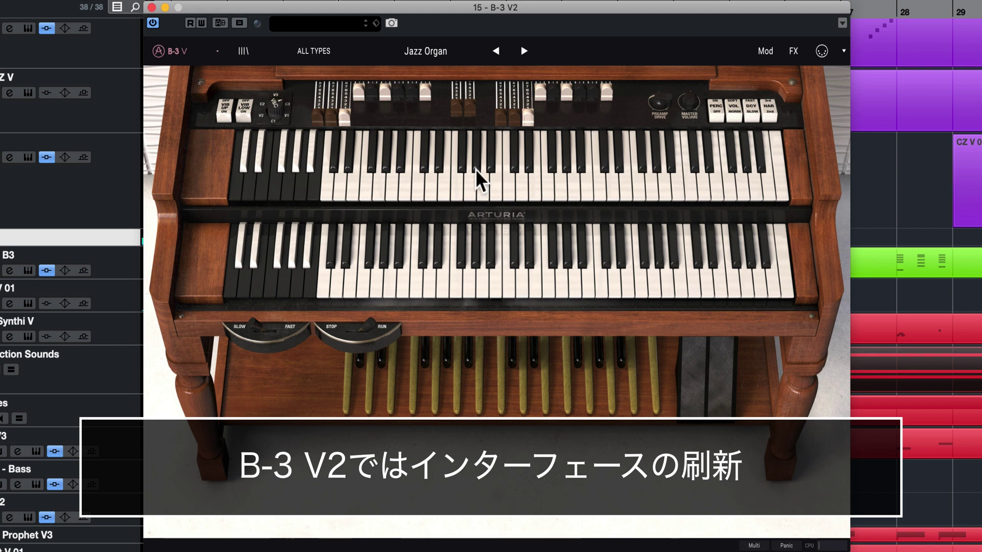
Step: Audition the B-3 V2 presets Soul Sacrifice, Church Chords, Hard Rock Distortion and Long Distances
{"action": "left_click", "coordinate": [241, 51]}
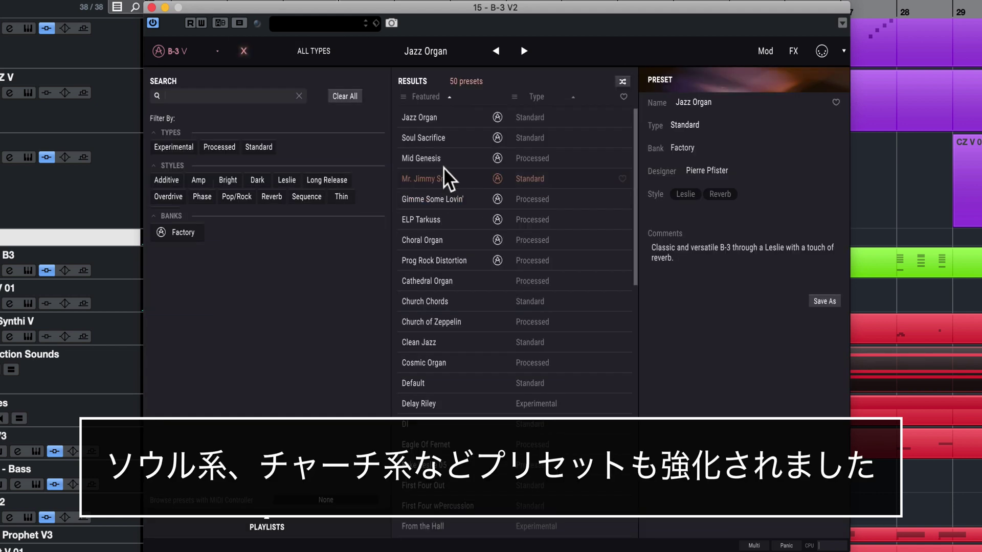
{"action": "left_click", "coordinate": [443, 143]}
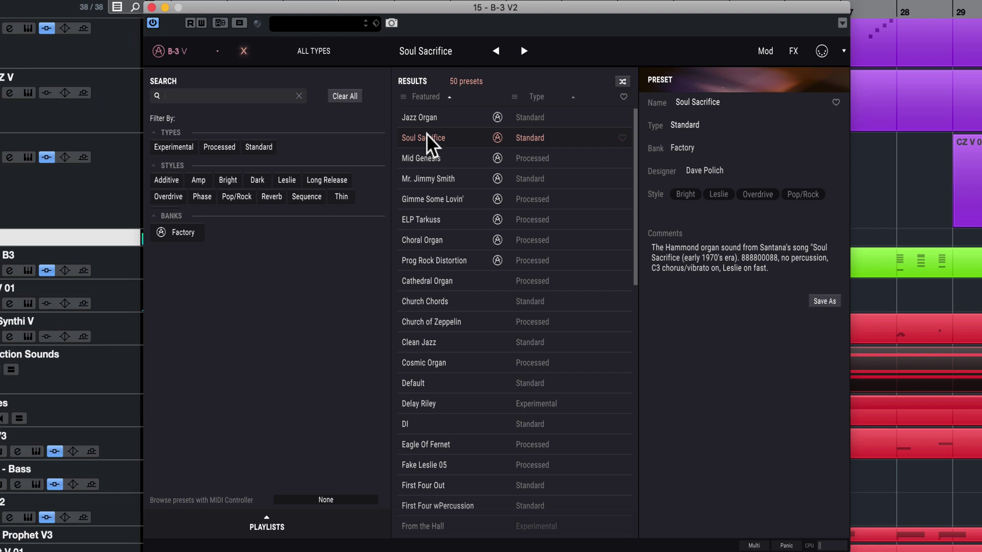
{"action": "left_click", "coordinate": [417, 302]}
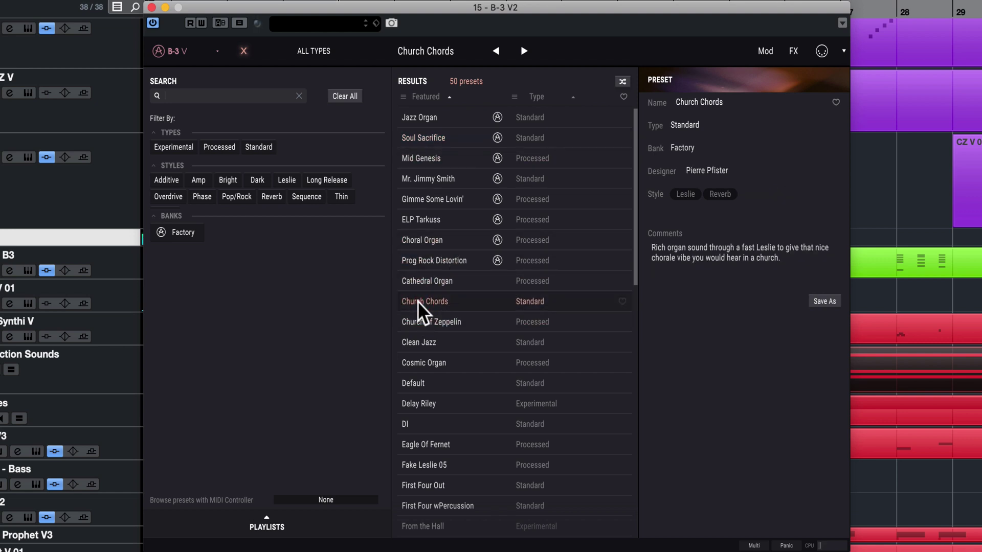
{"action": "scroll", "coordinate": [421, 332], "scroll_direction": "down", "scroll_amount": 5}
{"action": "left_click", "coordinate": [419, 350]}
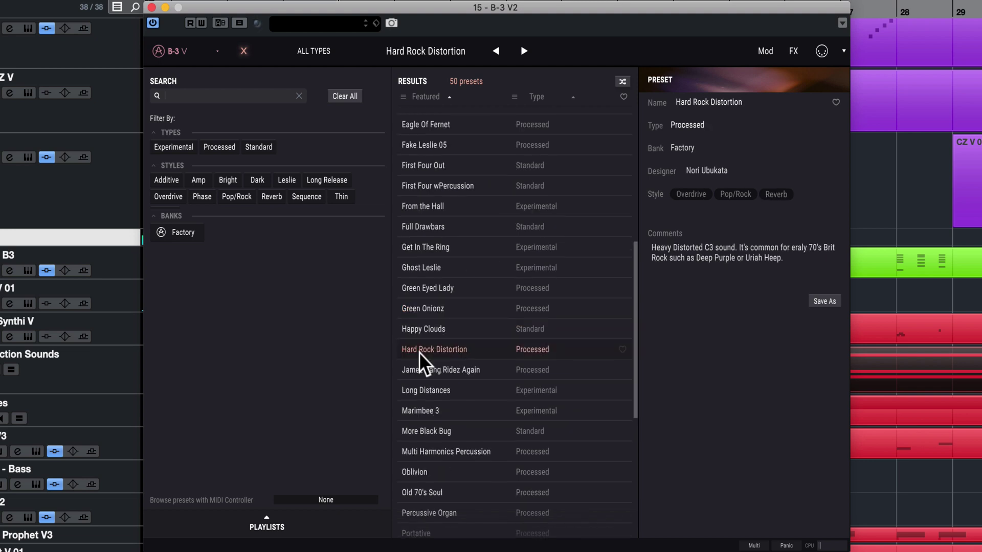
{"action": "left_click", "coordinate": [419, 390]}
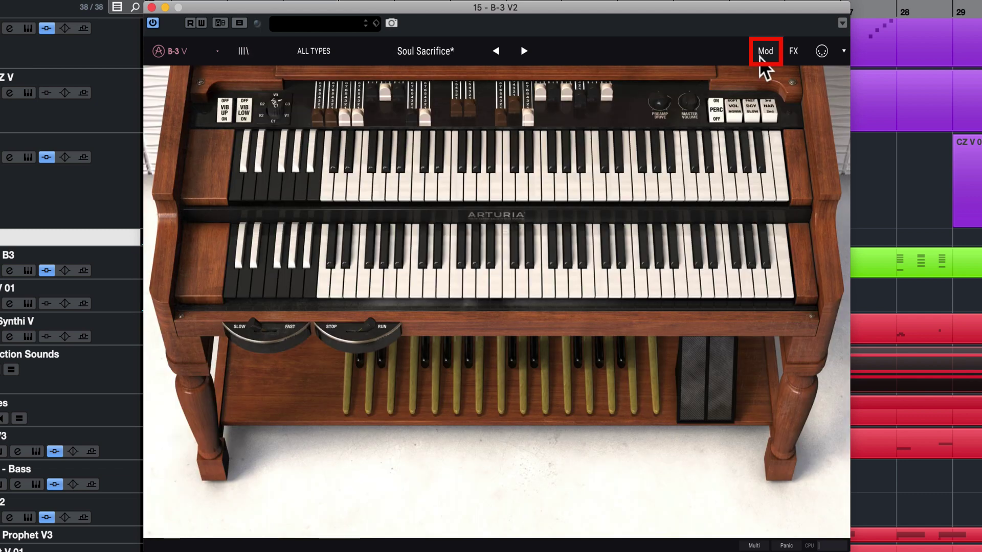
Step: Show the organ's drawbar modulator and advanced settings, and look through the tonewheel profiles
{"action": "left_click", "coordinate": [765, 57]}
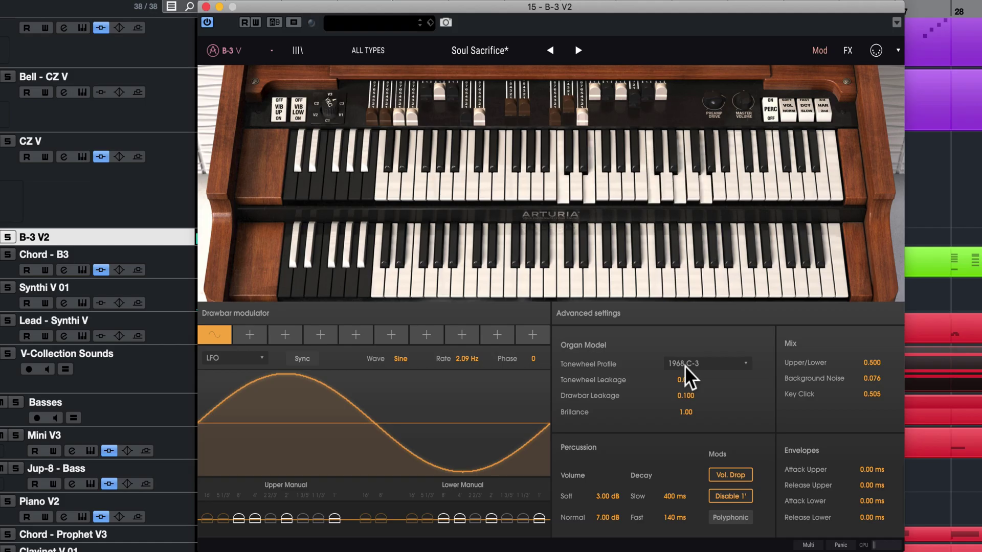
{"action": "left_click", "coordinate": [685, 366]}
{"action": "left_click", "coordinate": [692, 451]}
{"action": "left_click", "coordinate": [746, 363]}
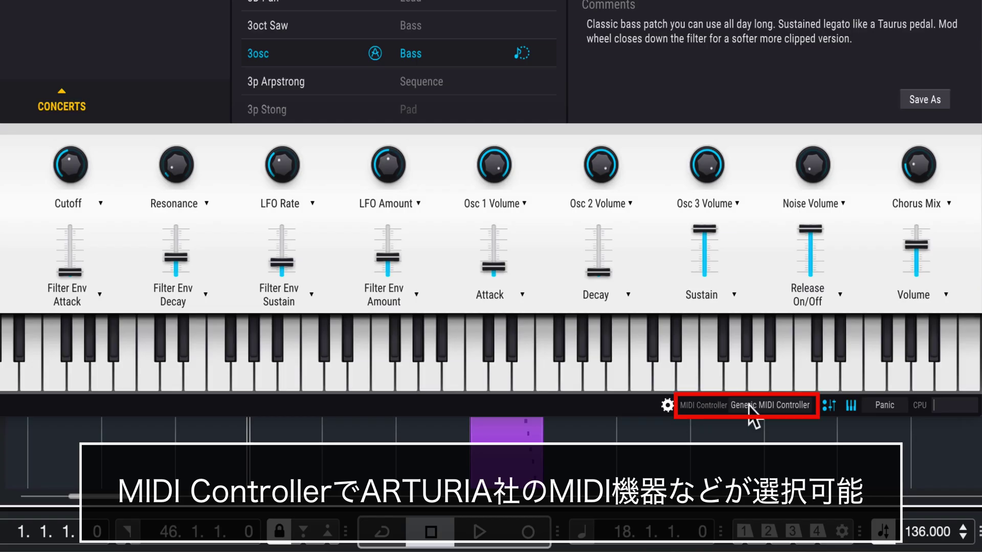
Step: In Analog Lab, choose Generic MIDI Controller, and learn CC112 for Previous preset and CC113 for Next preset
{"action": "left_click", "coordinate": [671, 475]}
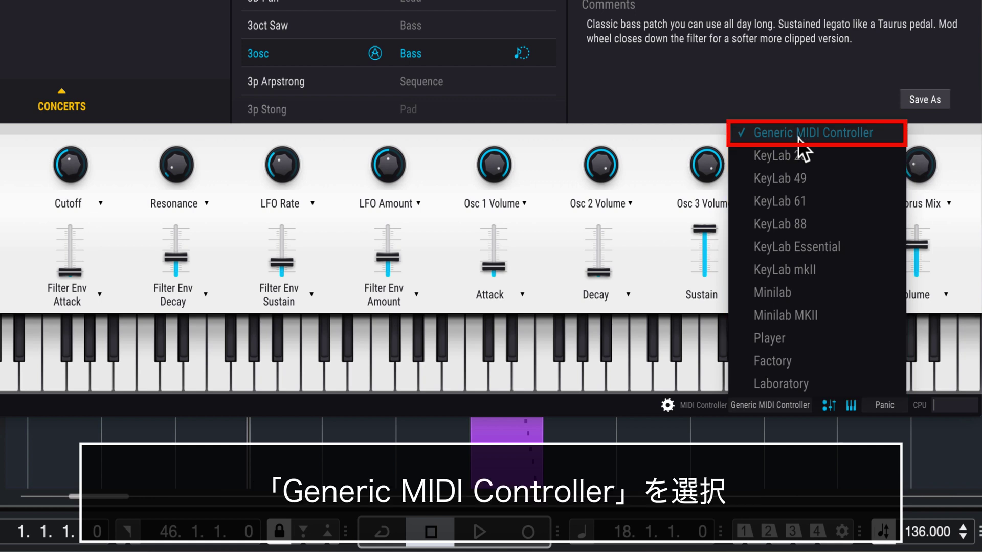
{"action": "left_click", "coordinate": [798, 139]}
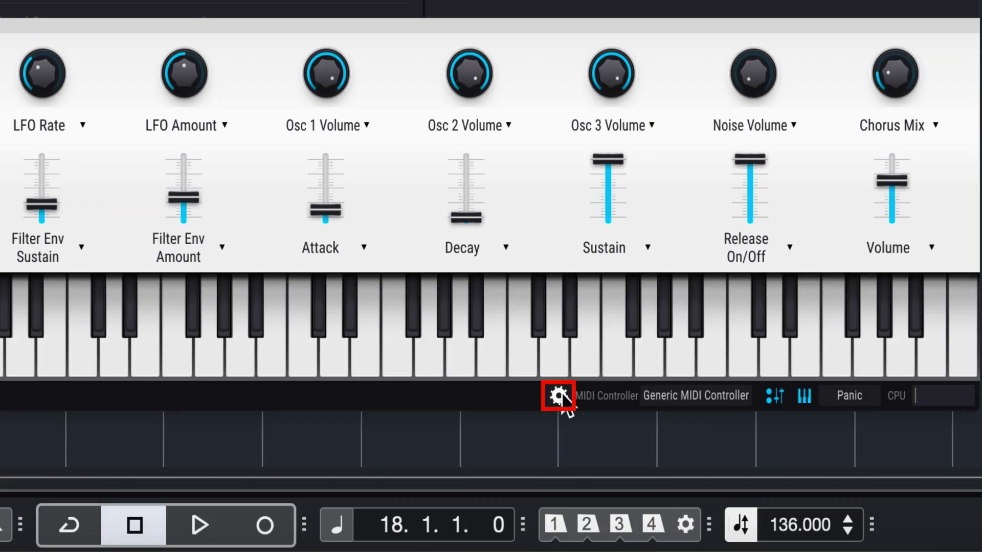
{"action": "left_click", "coordinate": [558, 396]}
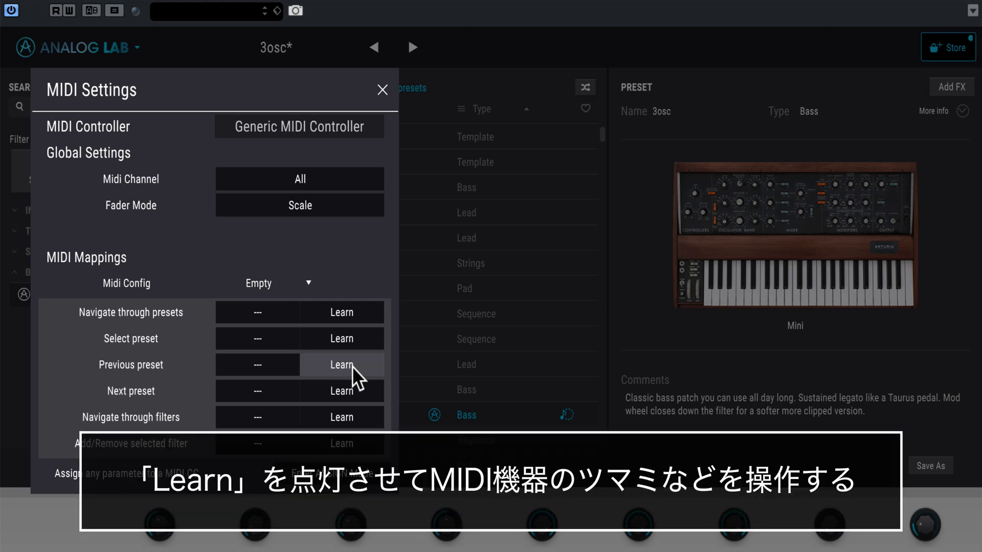
{"action": "left_click", "coordinate": [352, 366]}
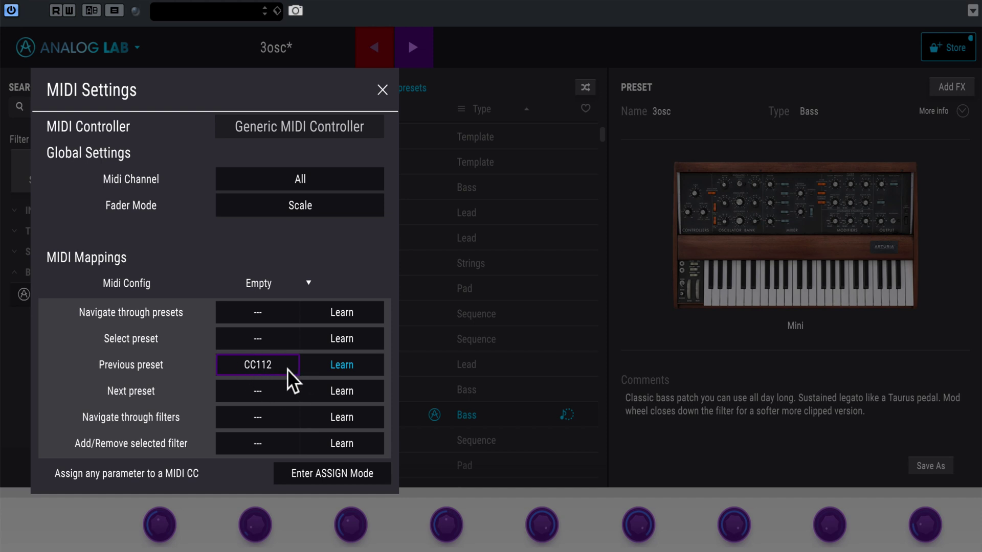
{"action": "left_click", "coordinate": [343, 392]}
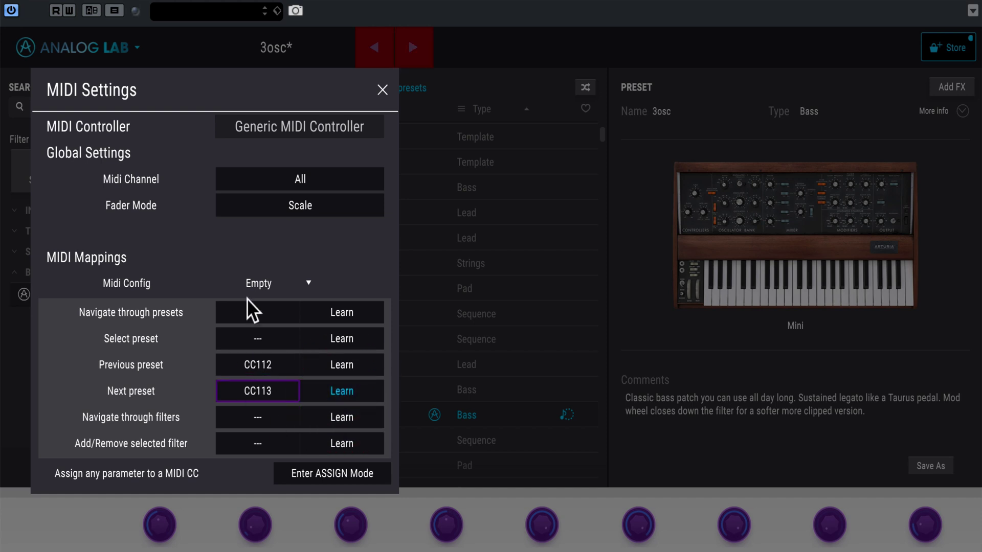
{"action": "left_click", "coordinate": [379, 90]}
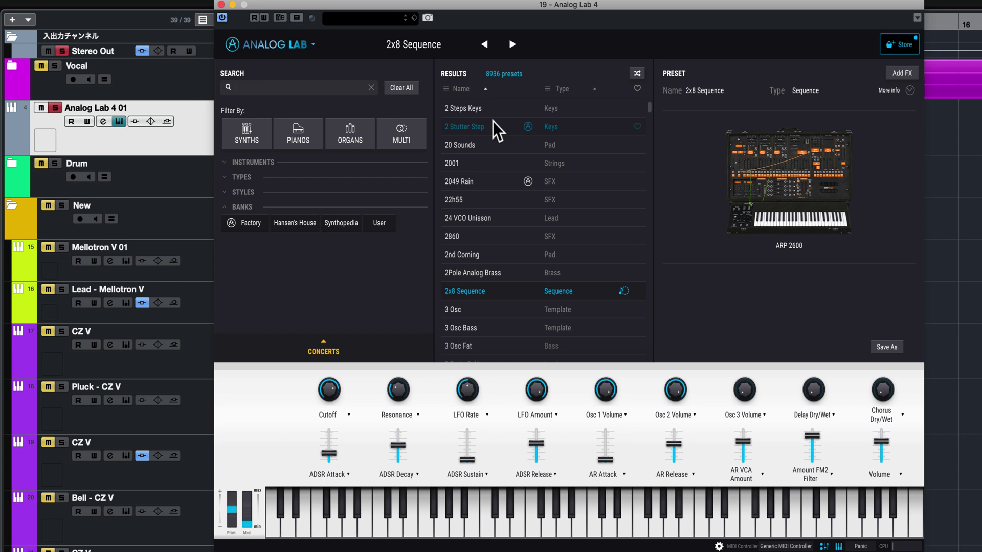
Step: Load the 24 VCO Unisson preset, and audition In Big and Big Lead from its similar-preset recommendations
{"action": "left_click", "coordinate": [550, 219]}
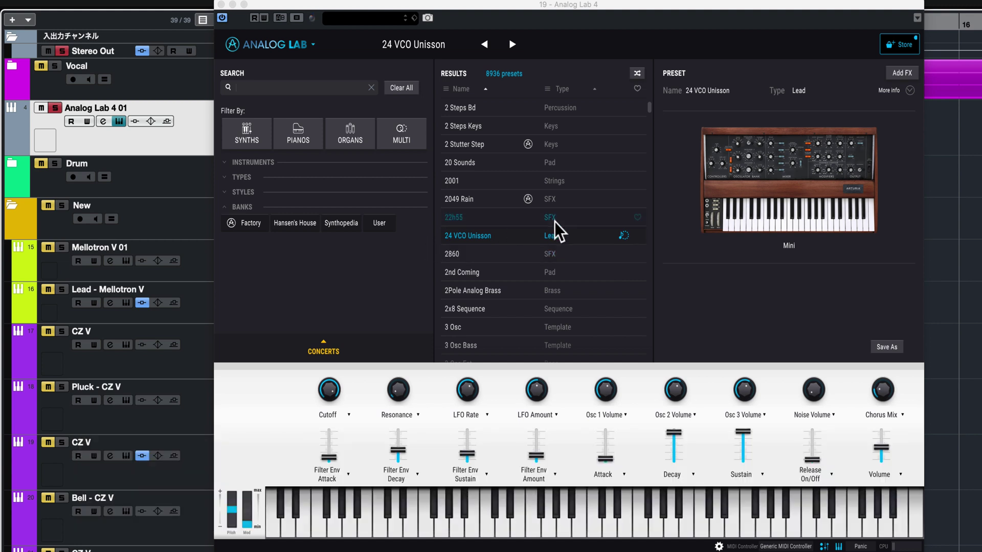
{"action": "scroll", "coordinate": [550, 186], "scroll_direction": "down", "scroll_amount": 10}
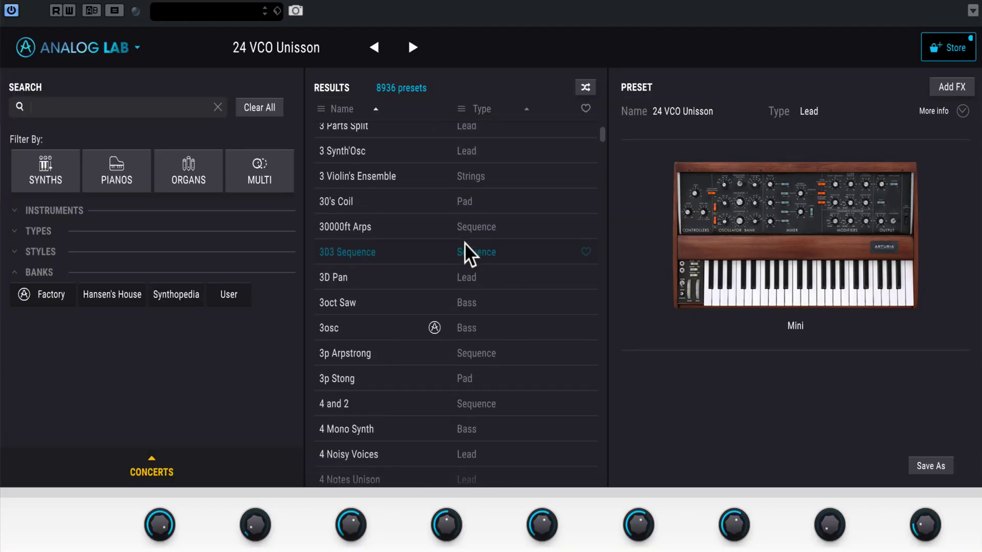
{"action": "scroll", "coordinate": [465, 243], "scroll_direction": "up", "scroll_amount": 9}
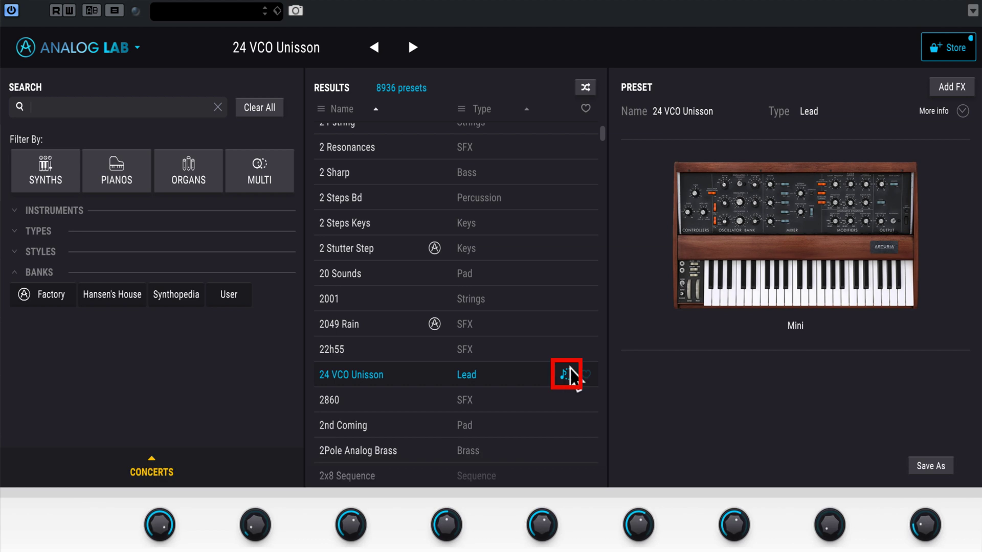
{"action": "left_click", "coordinate": [568, 375]}
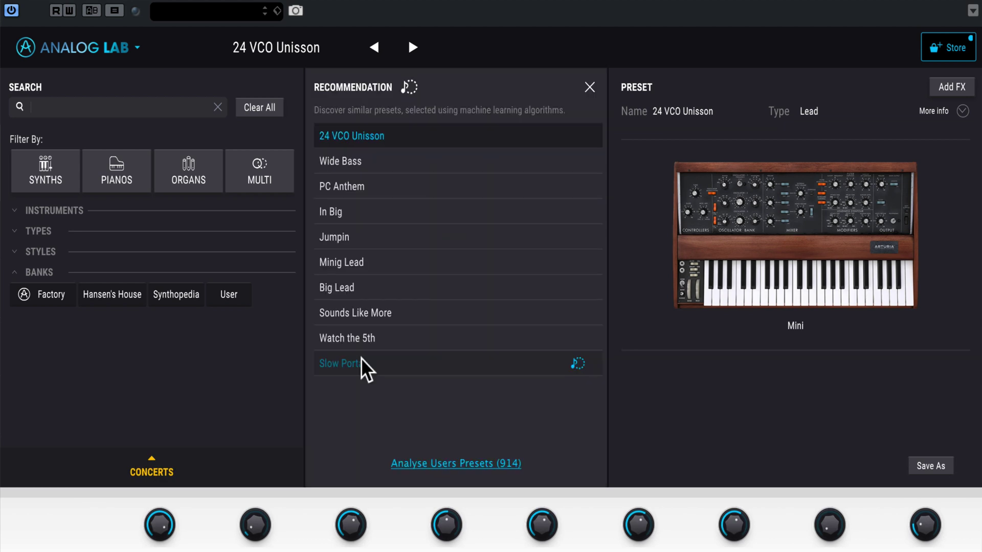
{"action": "left_click", "coordinate": [362, 211]}
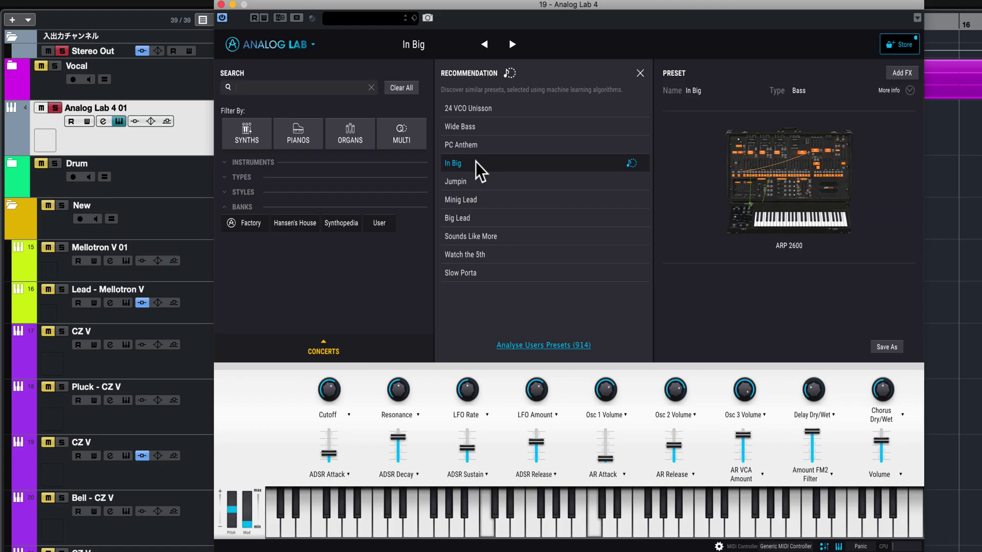
{"action": "left_click", "coordinate": [474, 216]}
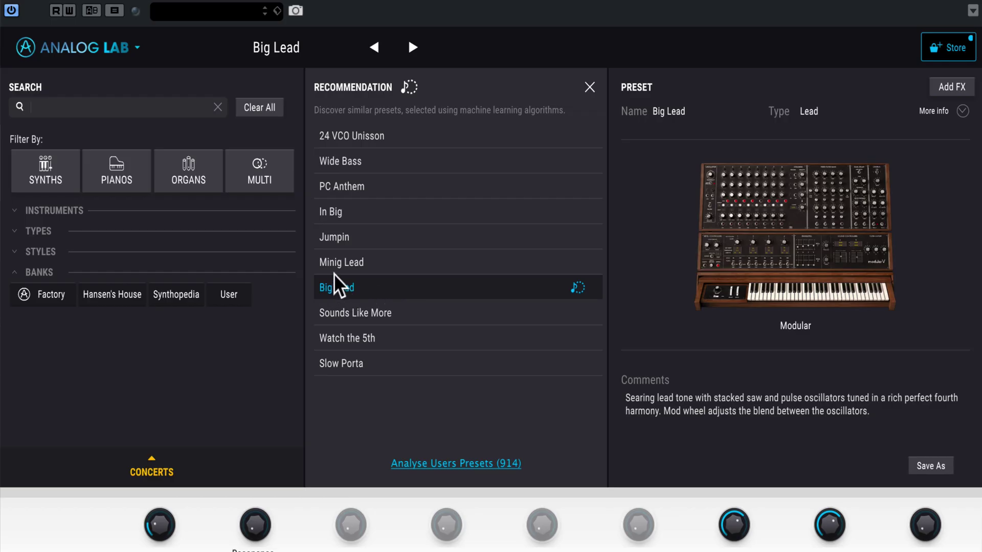
Step: Show the presets similar to Big Lead, and audition Square Unisson, Stranrez and Raging Bender
{"action": "left_click", "coordinate": [578, 289]}
{"action": "left_click", "coordinate": [452, 209]}
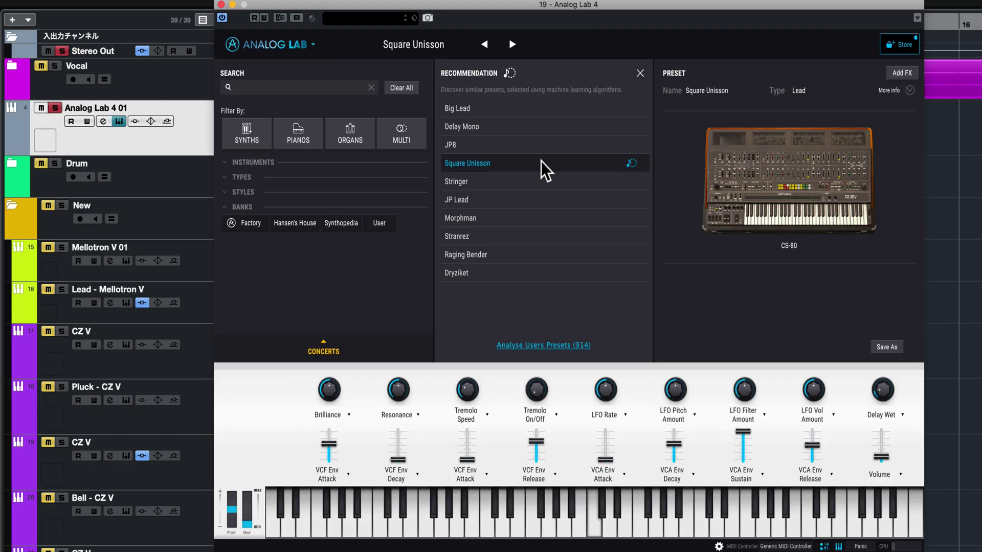
{"action": "left_click", "coordinate": [505, 239]}
{"action": "left_click", "coordinate": [500, 253]}
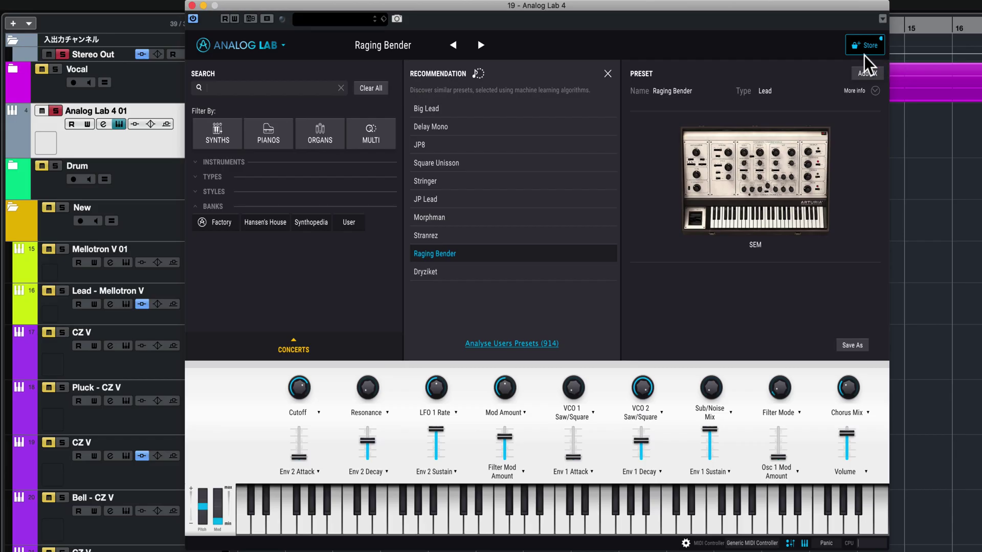
Step: In the sound store, preview Bass Music Powerpack's Dissonant Stab and DnB Metal Stab presets, and get the free bank
{"action": "left_click", "coordinate": [950, 51]}
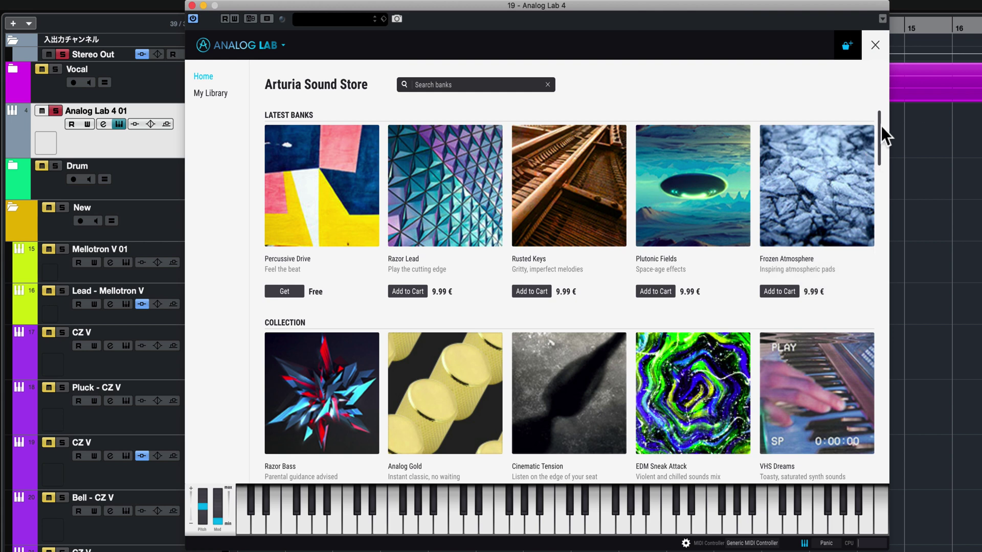
{"action": "scroll", "coordinate": [882, 126], "scroll_direction": "down", "scroll_amount": 5}
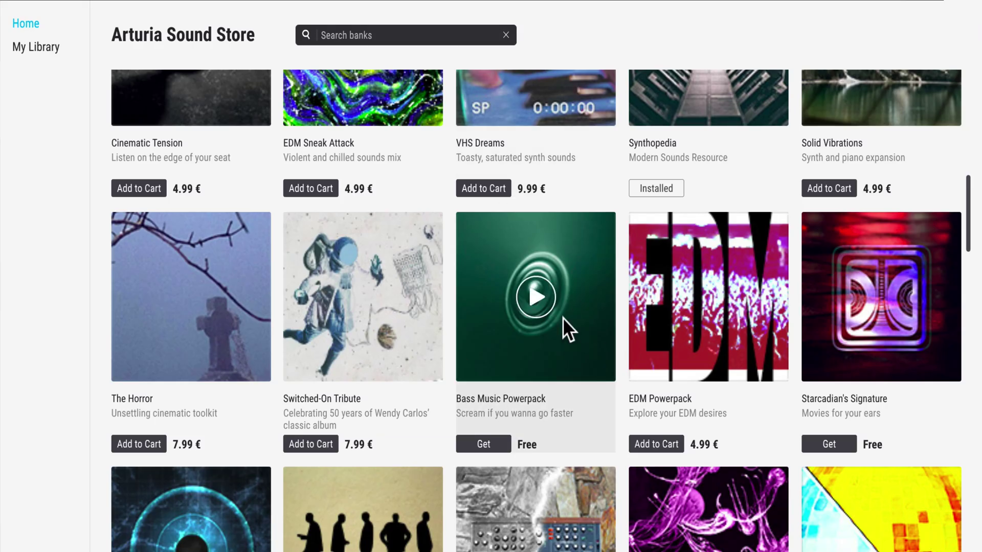
{"action": "left_click", "coordinate": [546, 294]}
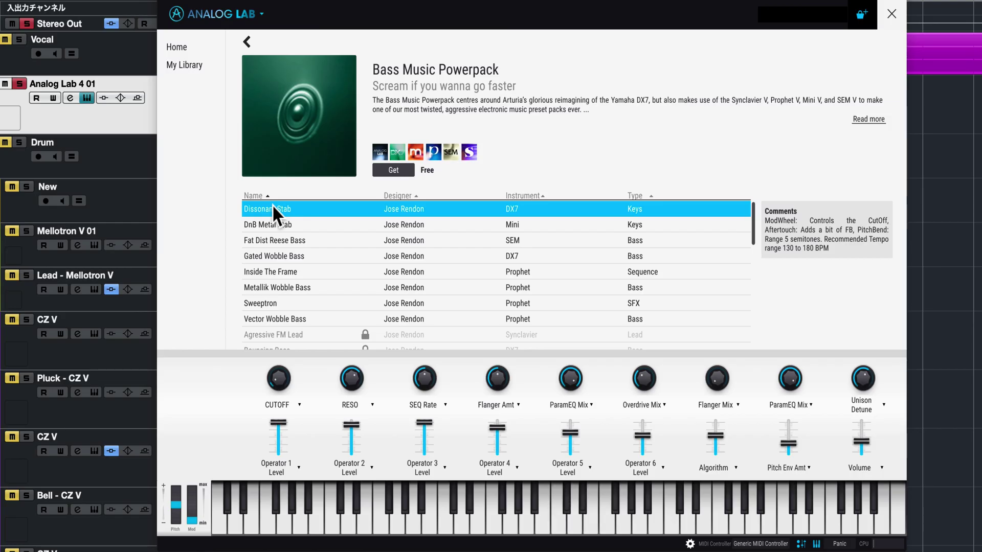
{"action": "left_click", "coordinate": [275, 218]}
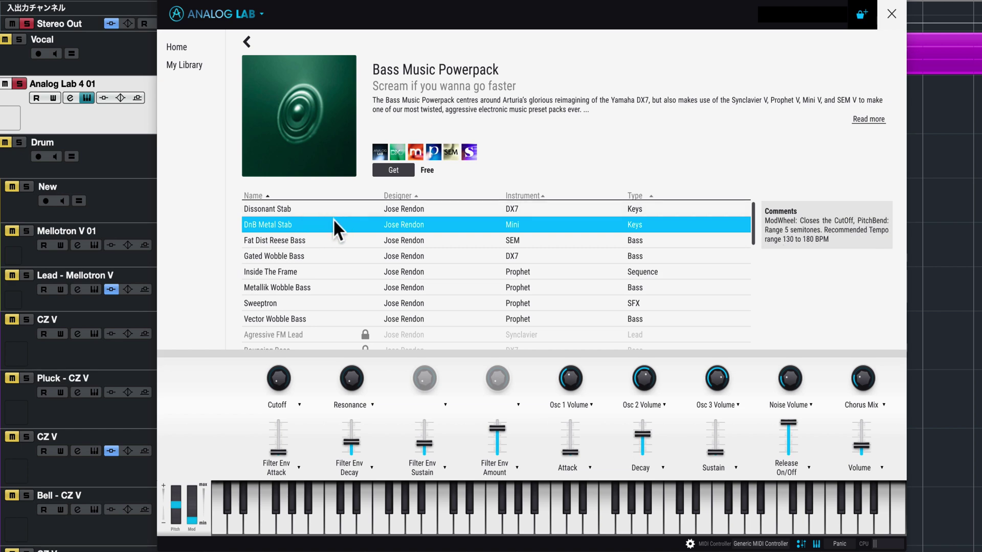
{"action": "left_click", "coordinate": [394, 170]}
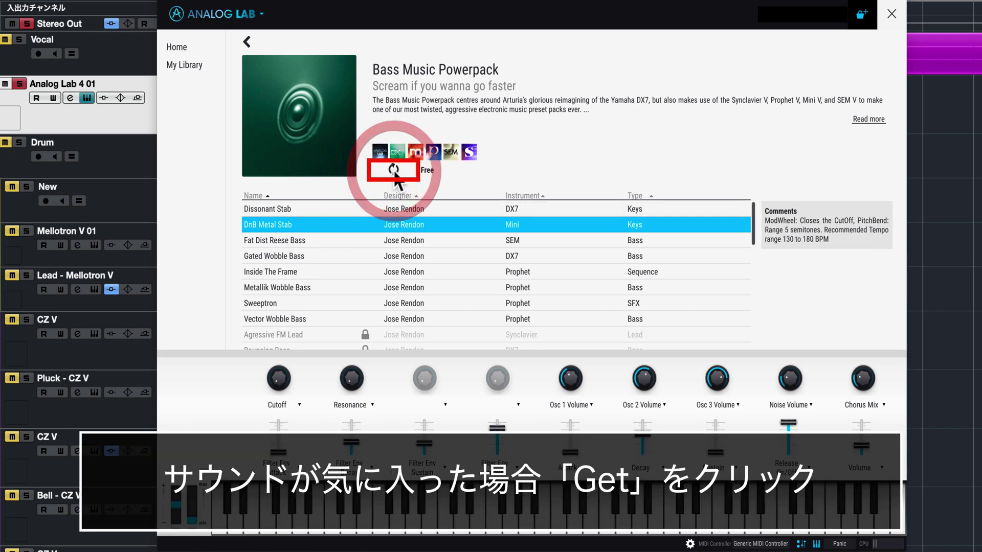
Step: Return to the preset browser, filter it by the Bass Music Powerpack bank, and audition Classic DnB Square Bass
{"action": "left_click", "coordinate": [891, 22]}
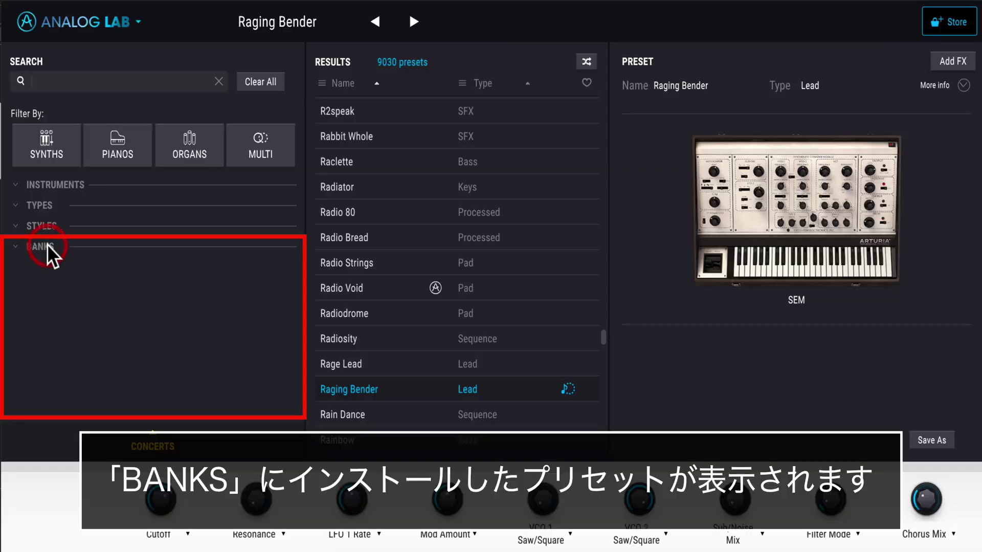
{"action": "left_click", "coordinate": [47, 245]}
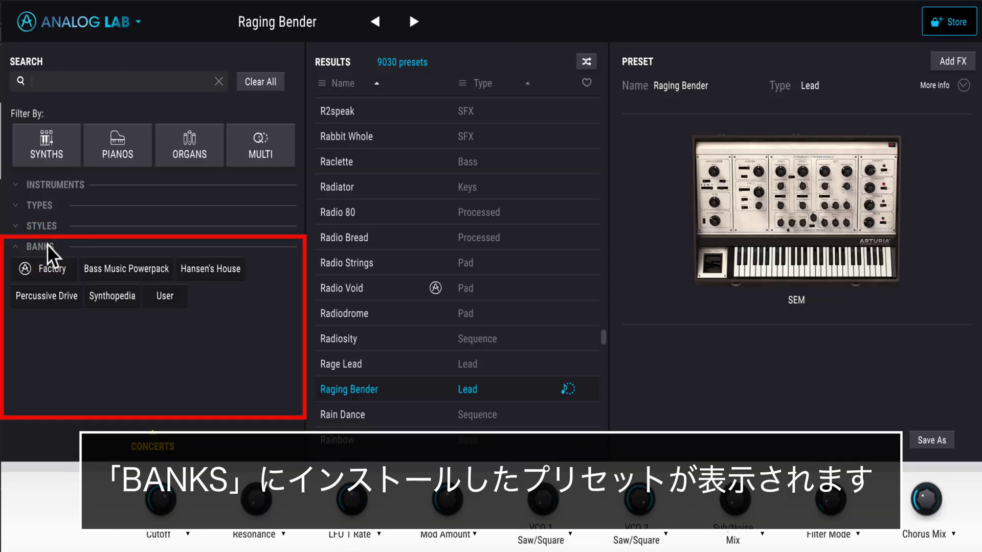
{"action": "left_click", "coordinate": [142, 270]}
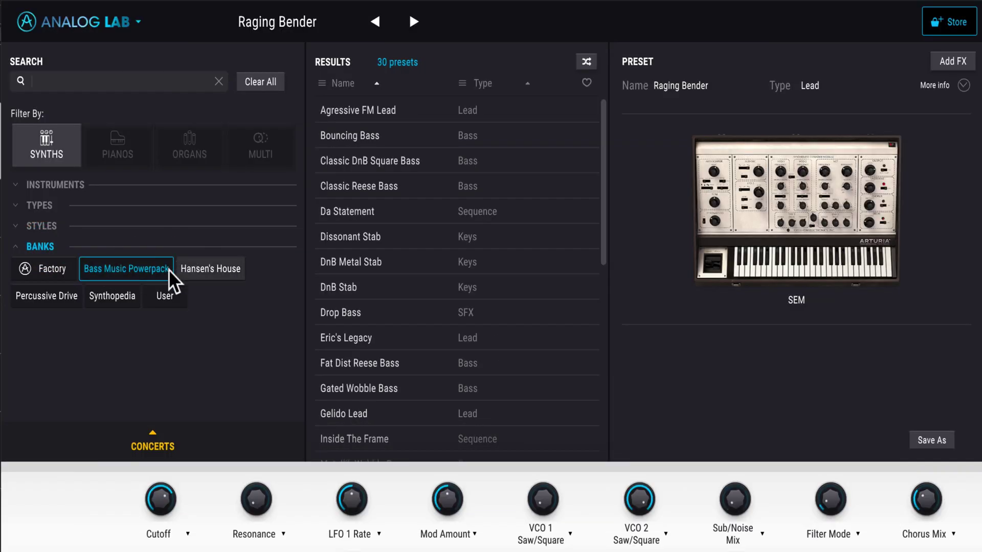
{"action": "left_click", "coordinate": [413, 164]}
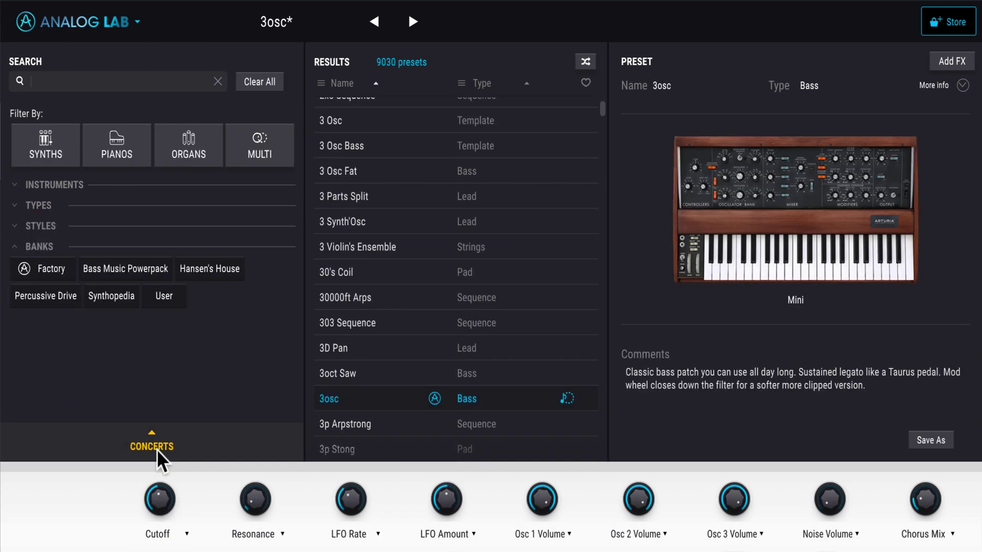
Step: Create a new concert named Sleepfreaks
{"action": "left_click", "coordinate": [157, 453]}
{"action": "mouse_move", "coordinate": [169, 99]}
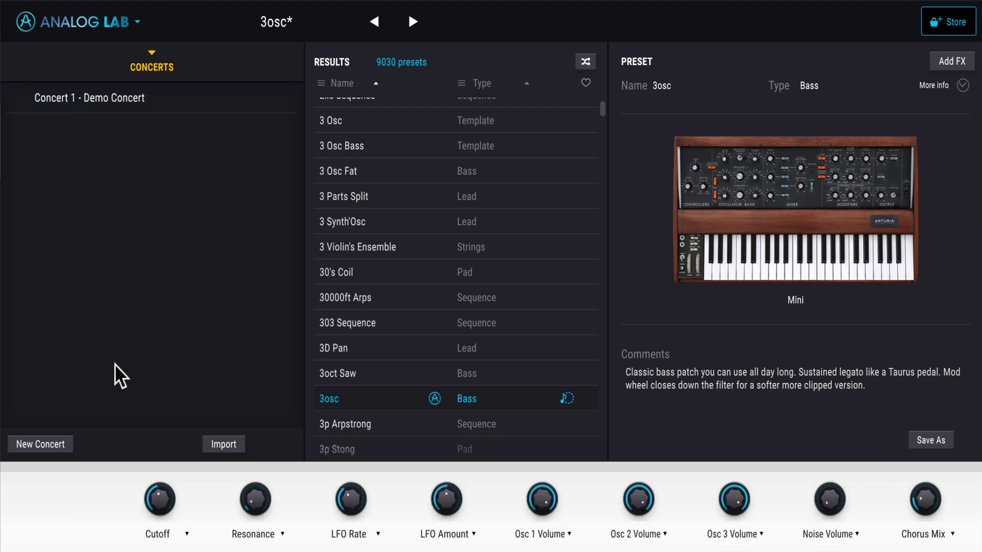
{"action": "left_click", "coordinate": [59, 446]}
{"action": "type", "text": "Sleepfreaks"}
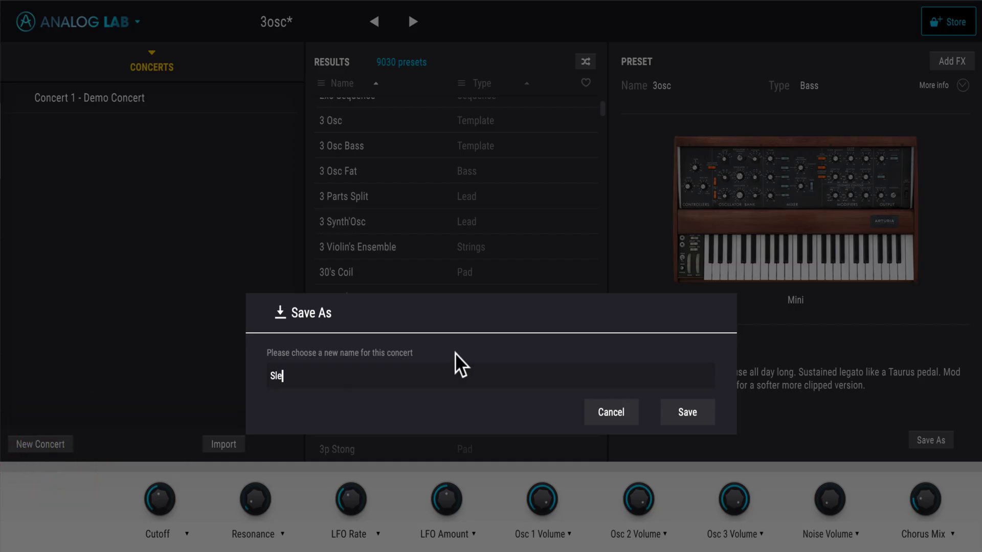
{"action": "left_click", "coordinate": [685, 415]}
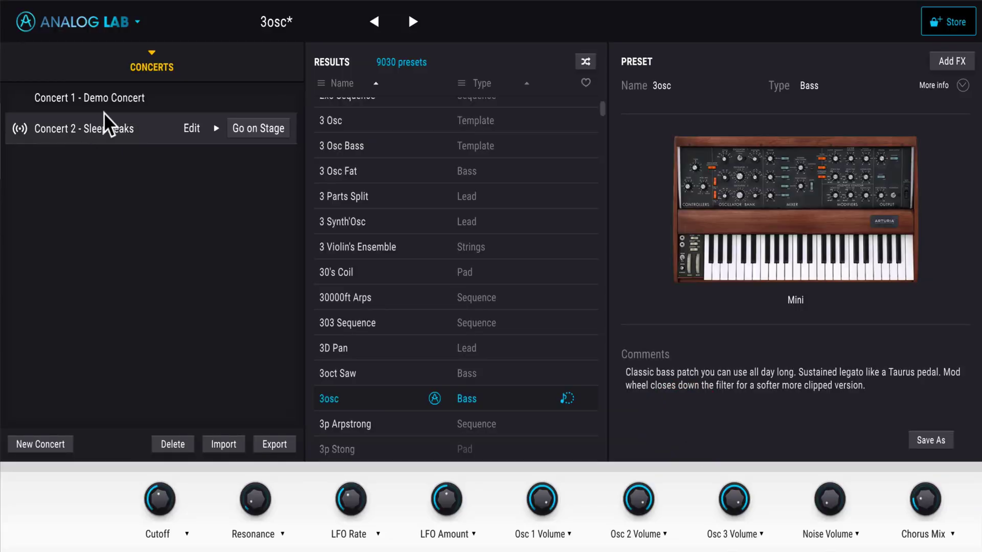
Step: Open the Sleepfreaks concert for editing and add three songs named Song 1, Song 2 and Song 3
{"action": "left_click", "coordinate": [190, 129]}
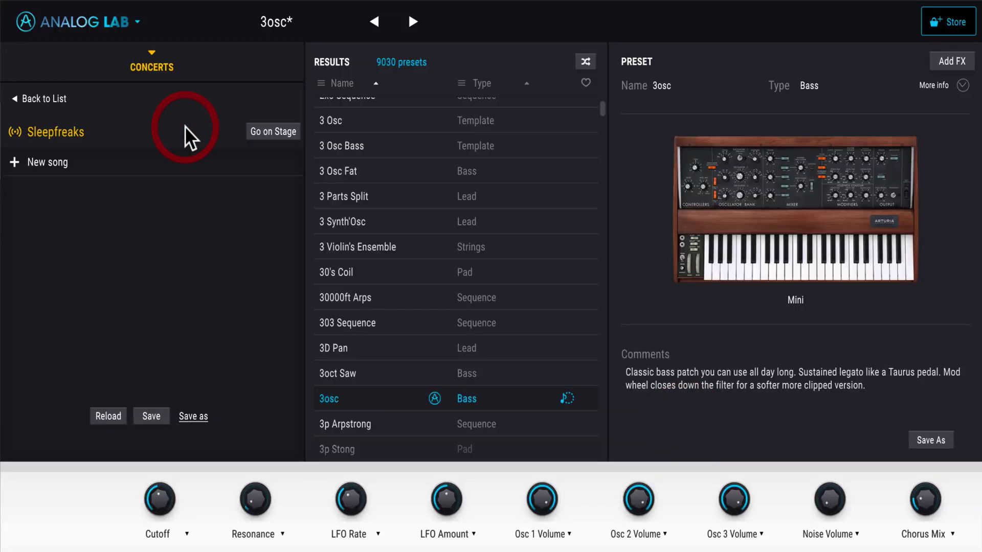
{"action": "left_click", "coordinate": [14, 163]}
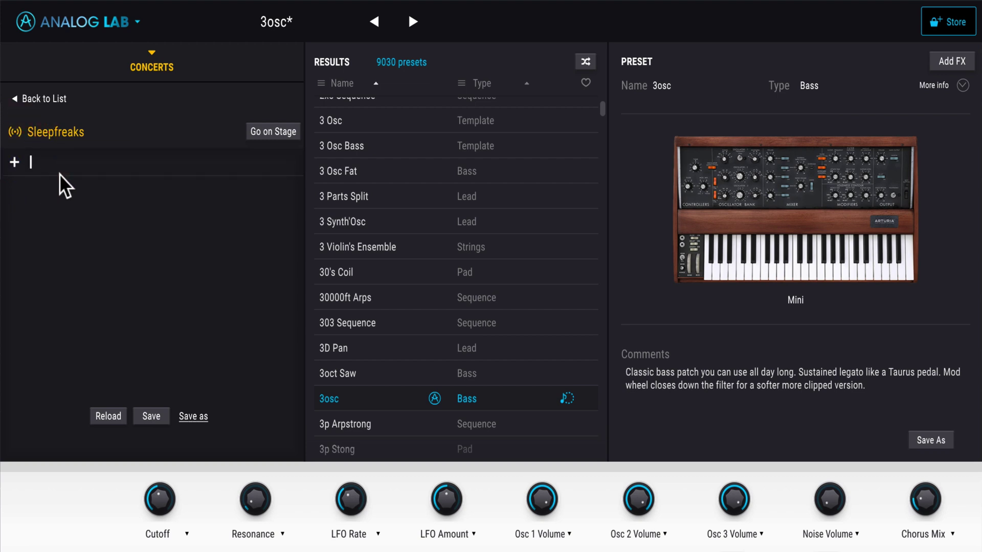
{"action": "type", "text": "Song 1"}
{"action": "key", "text": "Return"}
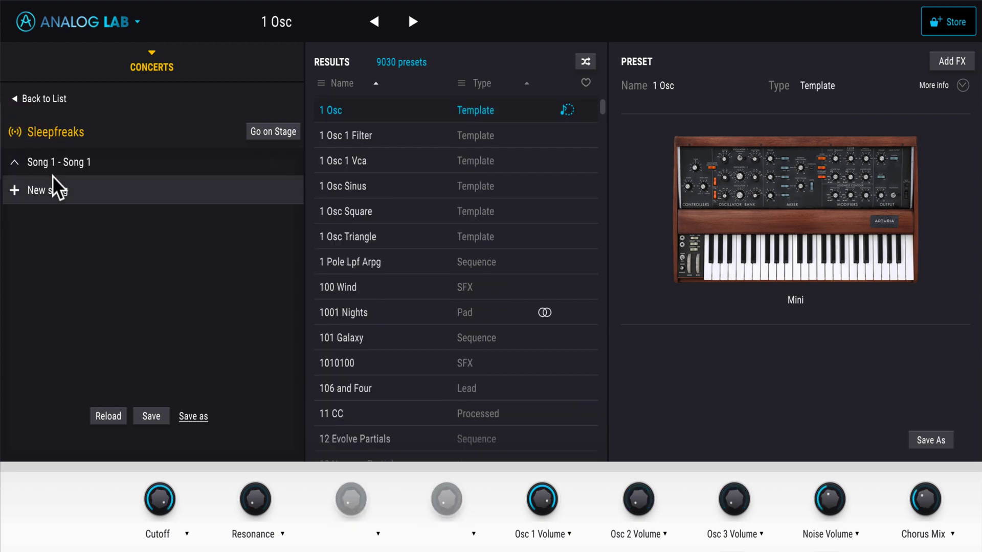
{"action": "left_click", "coordinate": [46, 201]}
{"action": "type", "text": "Song 2"}
{"action": "key", "text": "Return"}
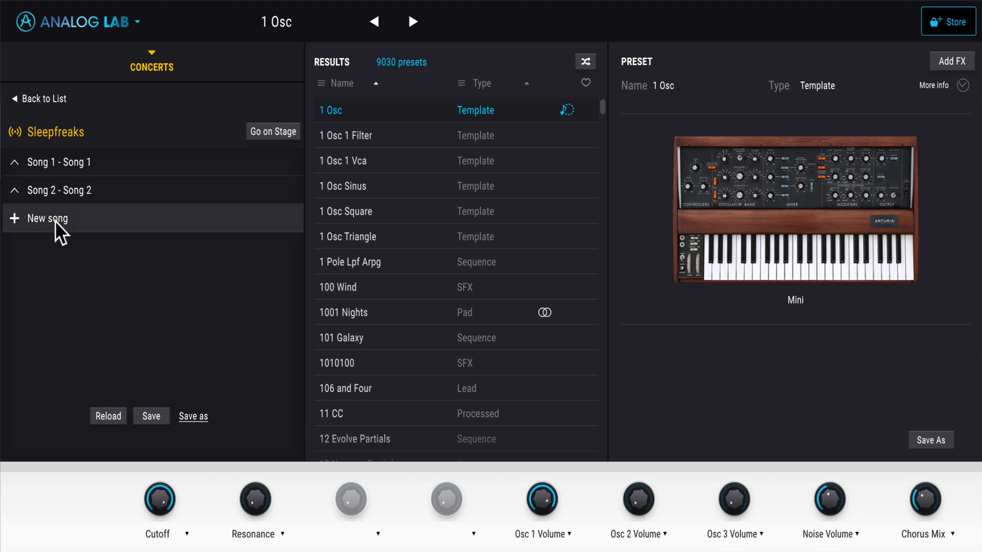
{"action": "left_click", "coordinate": [35, 224]}
{"action": "type", "text": "Song 3"}
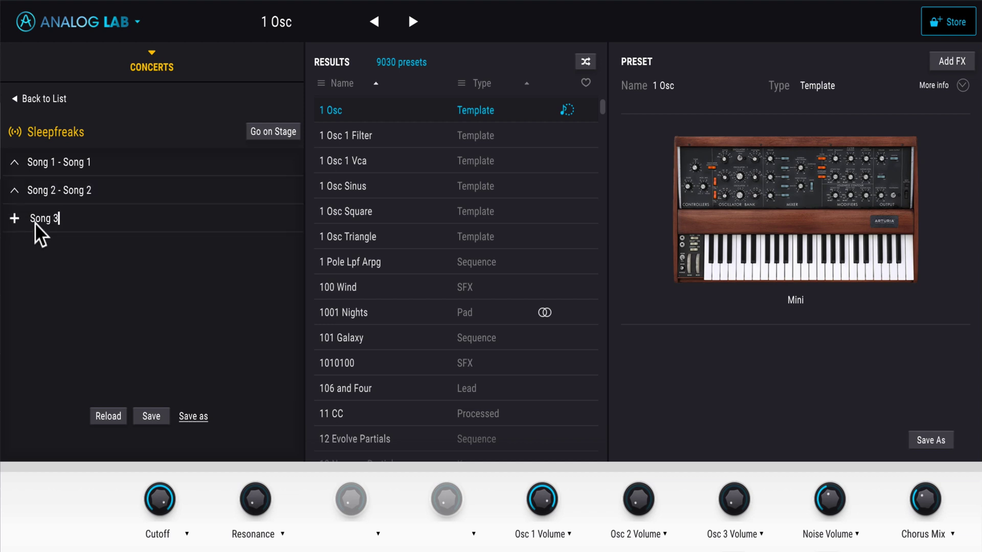
{"action": "key", "text": "Return"}
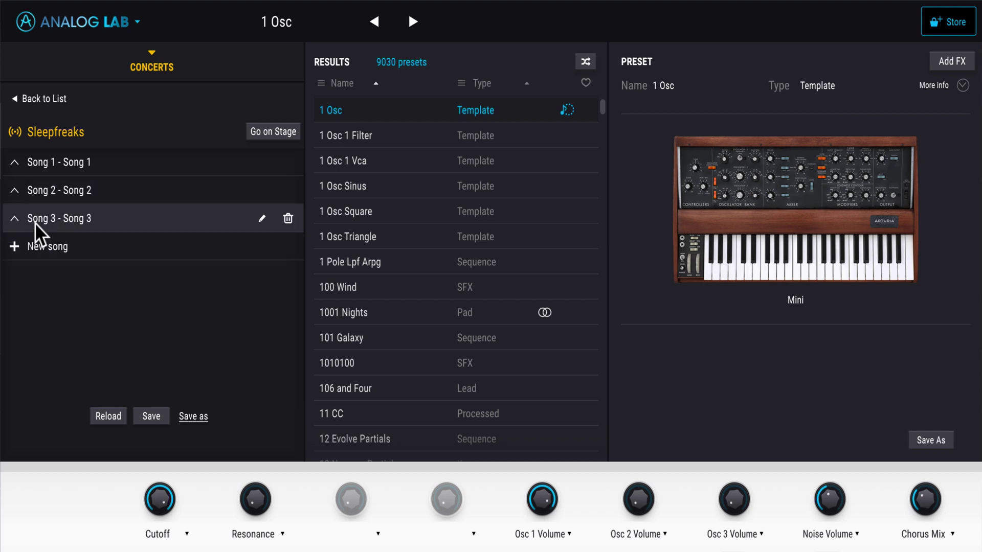
Step: Add the 2 Steps Keys, 22h55 and 3 Osc presets to Song 1 of the concert
{"action": "left_click", "coordinate": [103, 163]}
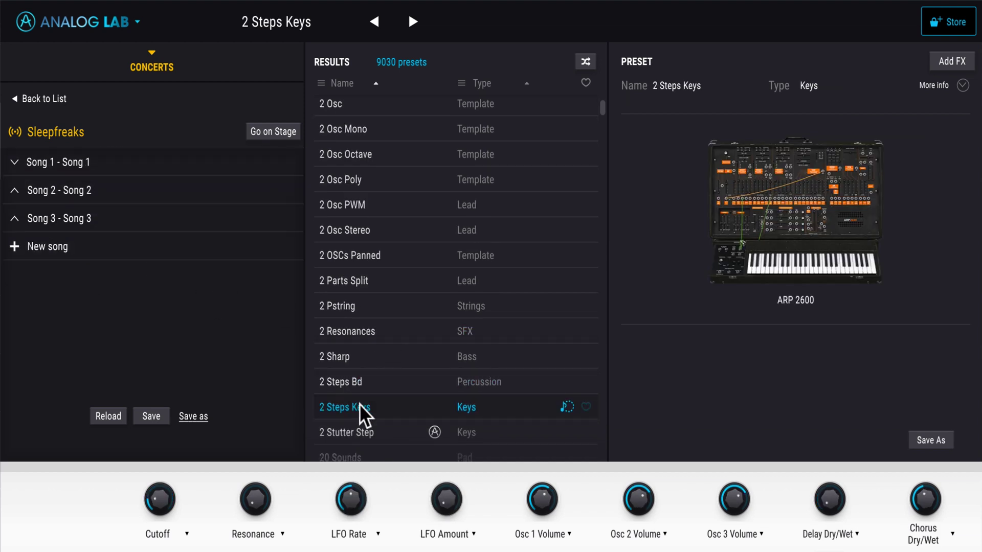
{"action": "left_click_drag", "start_coordinate": [364, 412], "coordinate": [92, 166]}
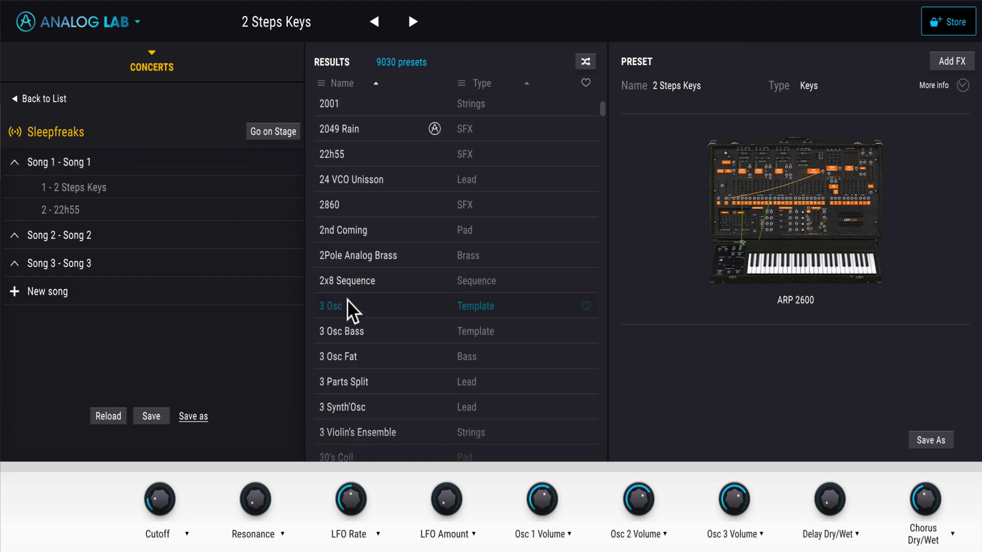
{"action": "left_click_drag", "start_coordinate": [348, 305], "coordinate": [99, 191]}
{"action": "left_click", "coordinate": [696, 417]}
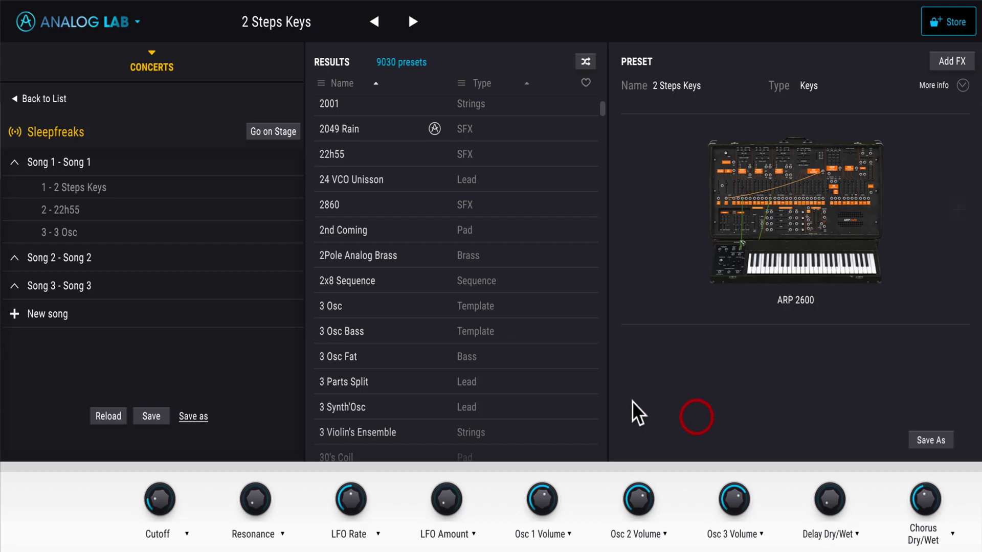
Step: Add the 5th Dimension preset to Song 2 and turn off further warnings about adding presets to a concert
{"action": "scroll", "coordinate": [375, 377], "scroll_direction": "down", "scroll_amount": 8}
{"action": "left_click_drag", "start_coordinate": [375, 377], "coordinate": [103, 275]}
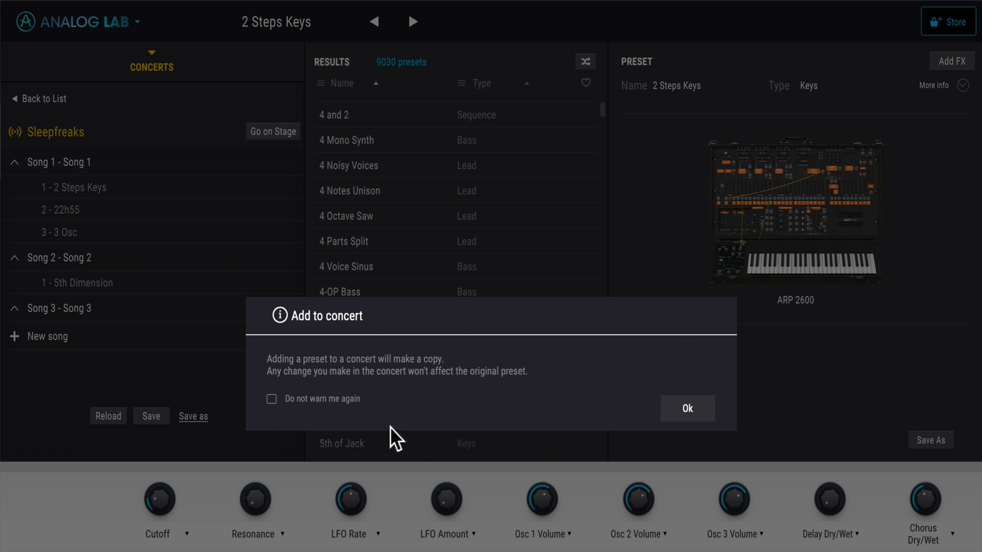
{"action": "left_click", "coordinate": [271, 399]}
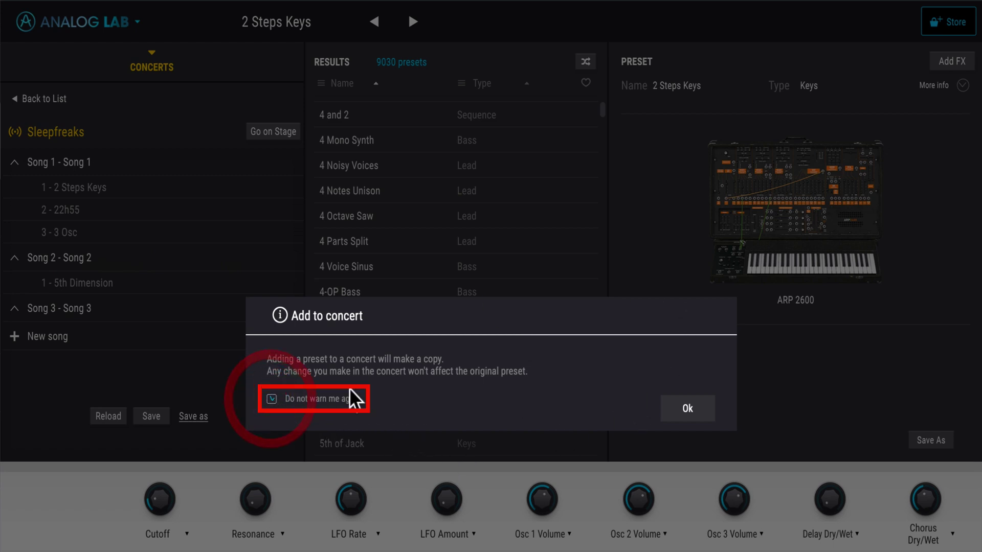
{"action": "left_click", "coordinate": [701, 419]}
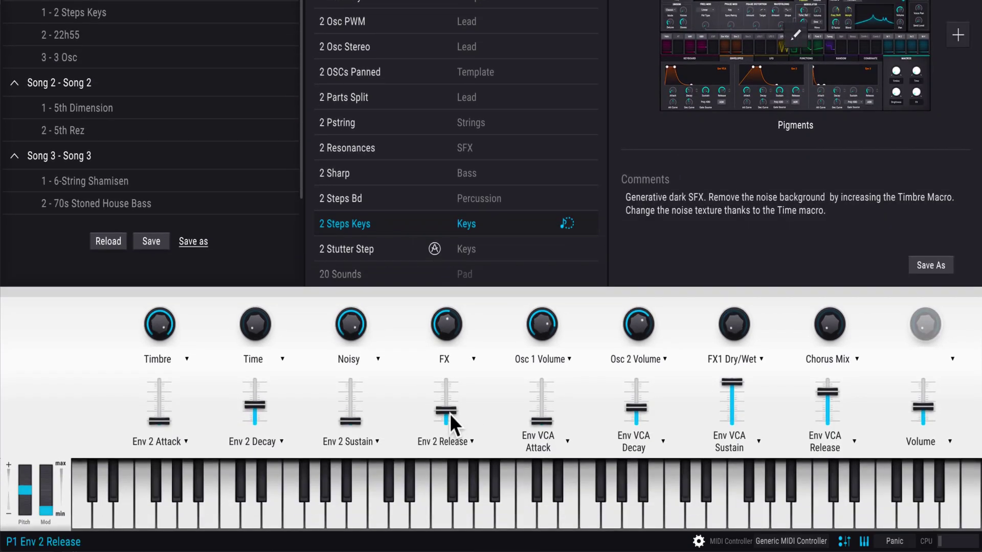
Step: Adjust the Env 2 Release of the Pigments preset loaded from the concert
{"action": "left_click", "coordinate": [446, 405]}
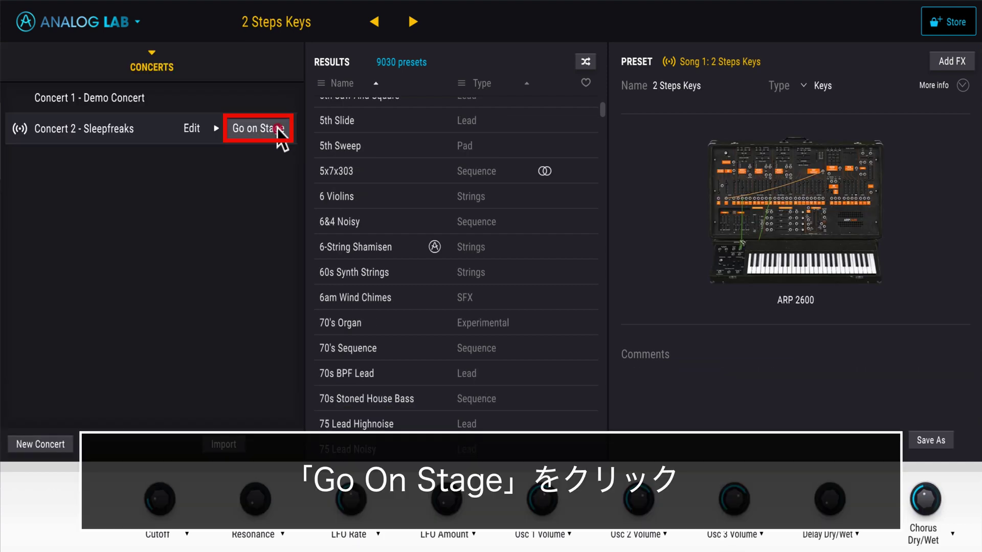
Step: Show the Sleepfreaks concert in stage mode, and quit the stage to return to the preset search
{"action": "left_click", "coordinate": [276, 129]}
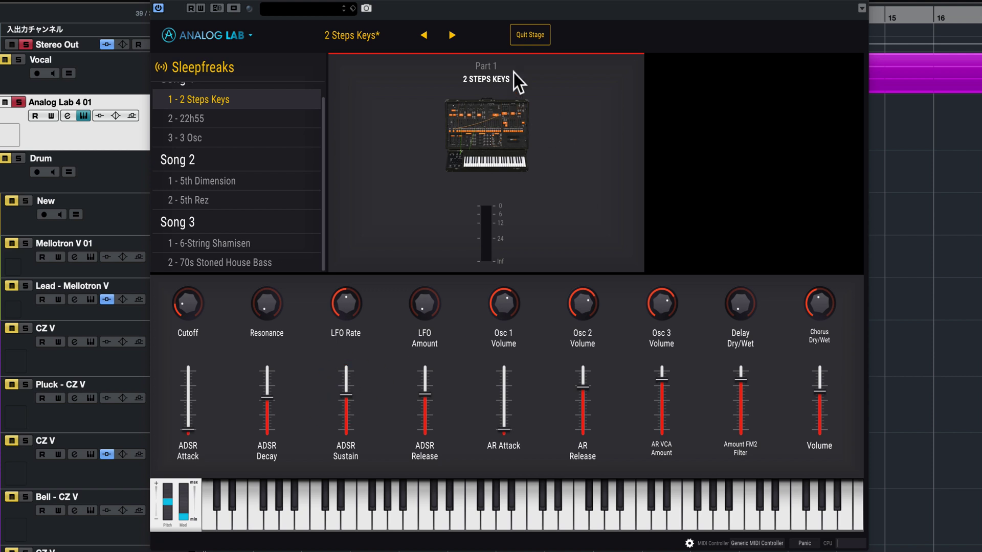
{"action": "left_click", "coordinate": [542, 38]}
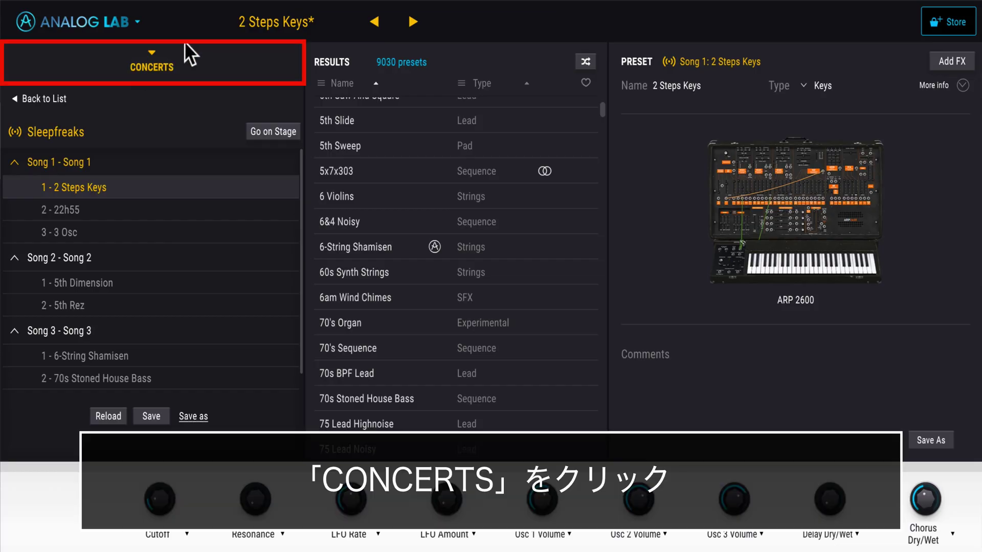
{"action": "left_click", "coordinate": [174, 63]}
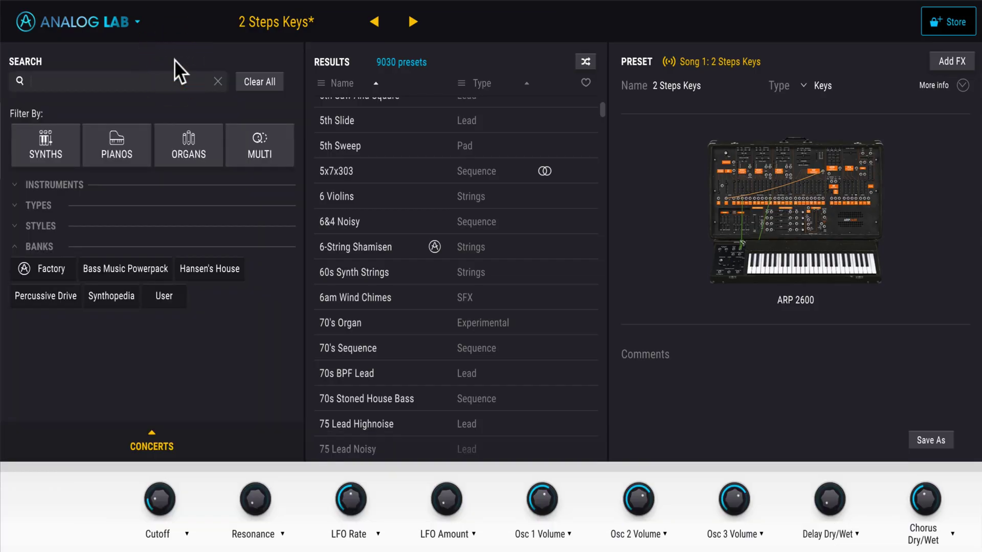